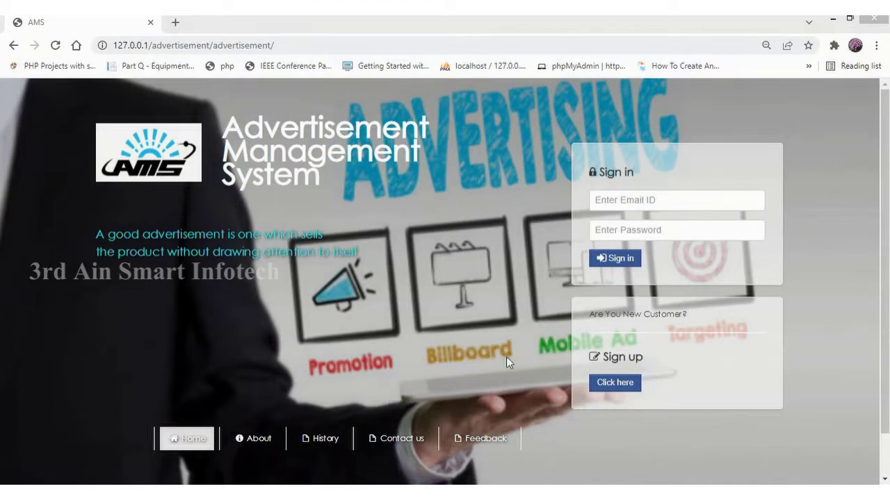
Sign in to the customer account using the saved email and its password.
{"action": "left_click", "coordinate": [615, 383]}
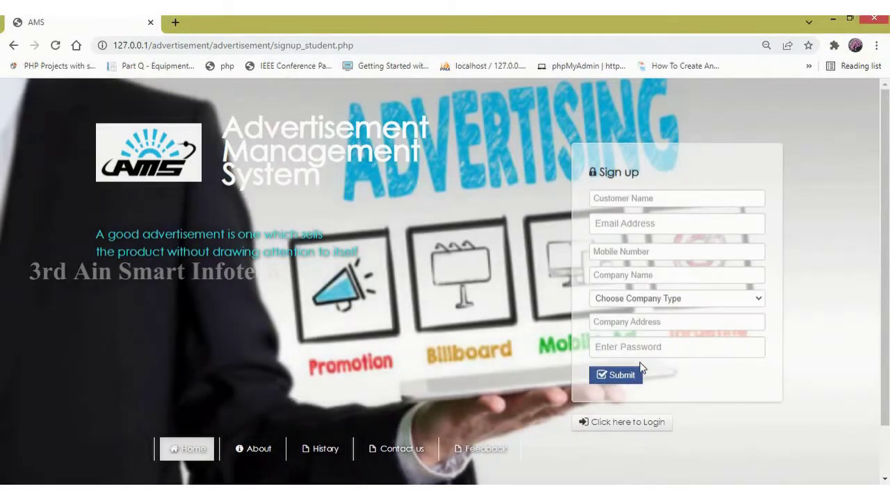
{"action": "left_click", "coordinate": [639, 425]}
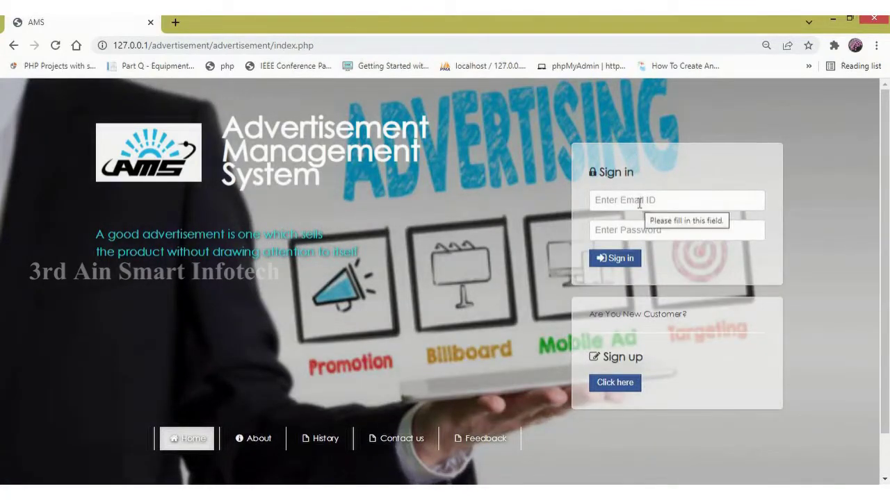
{"action": "left_click", "coordinate": [640, 203]}
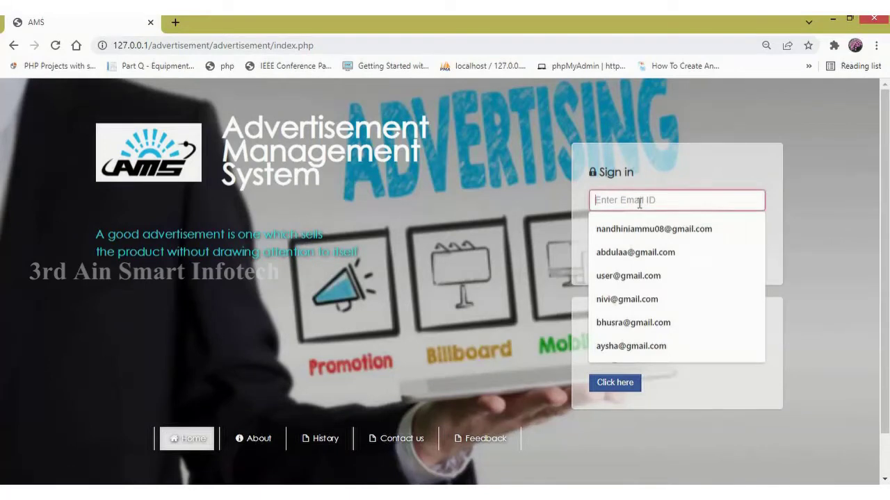
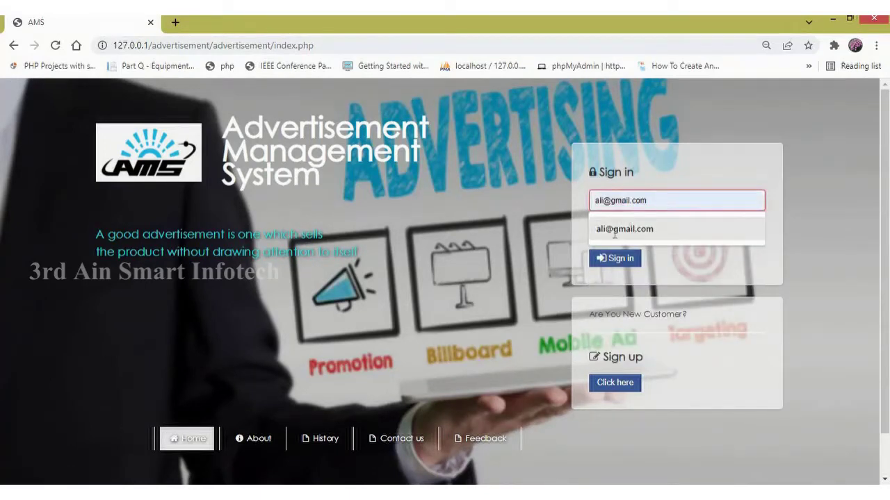
{"action": "left_click", "coordinate": [615, 230]}
{"action": "left_click", "coordinate": [615, 232]}
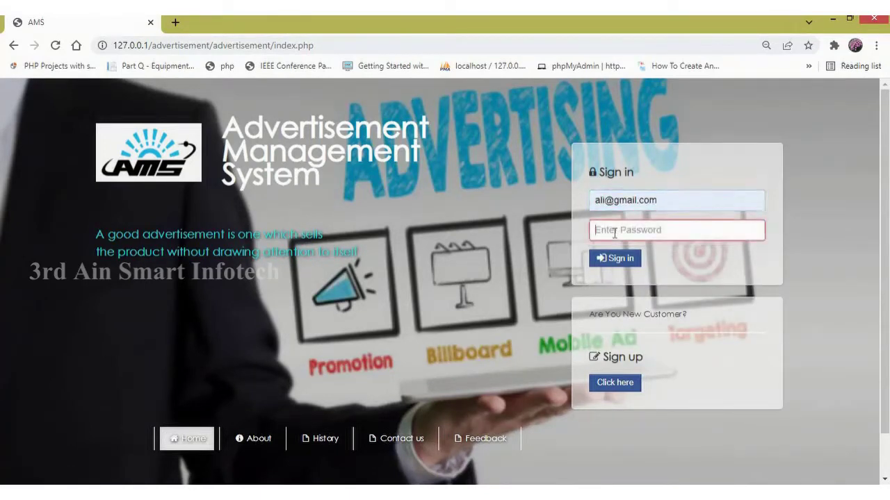
{"action": "type", "text": "1"}
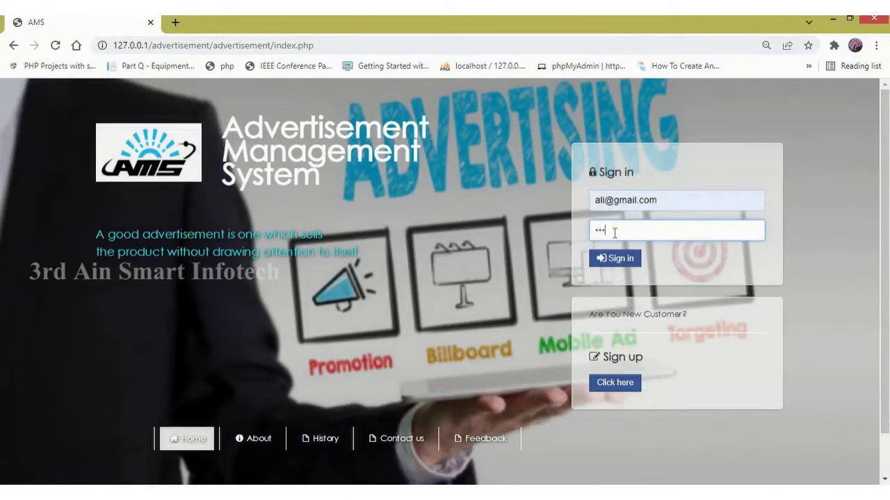
{"action": "left_click", "coordinate": [629, 261]}
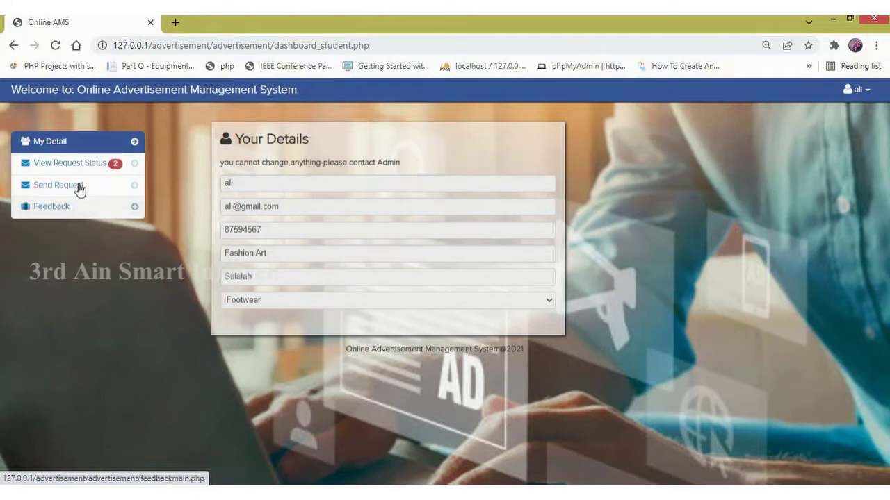
{"action": "left_click", "coordinate": [84, 145]}
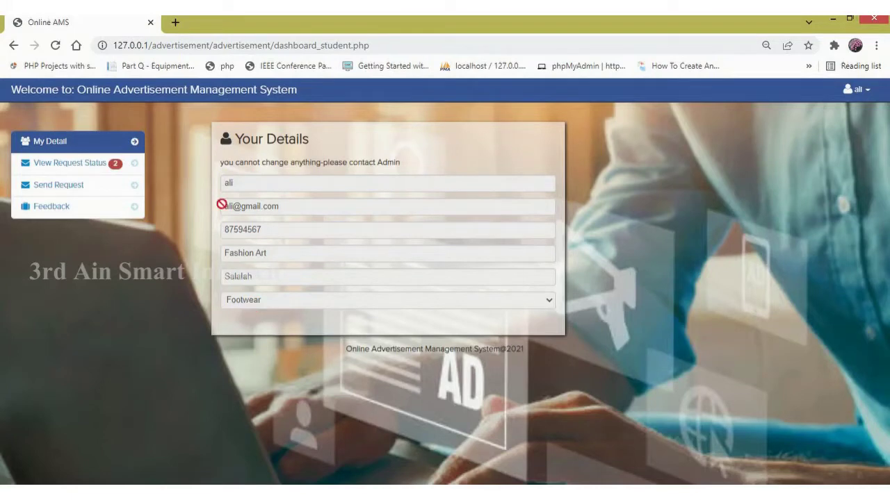
{"action": "left_click_drag", "start_coordinate": [222, 166], "coordinate": [391, 178]}
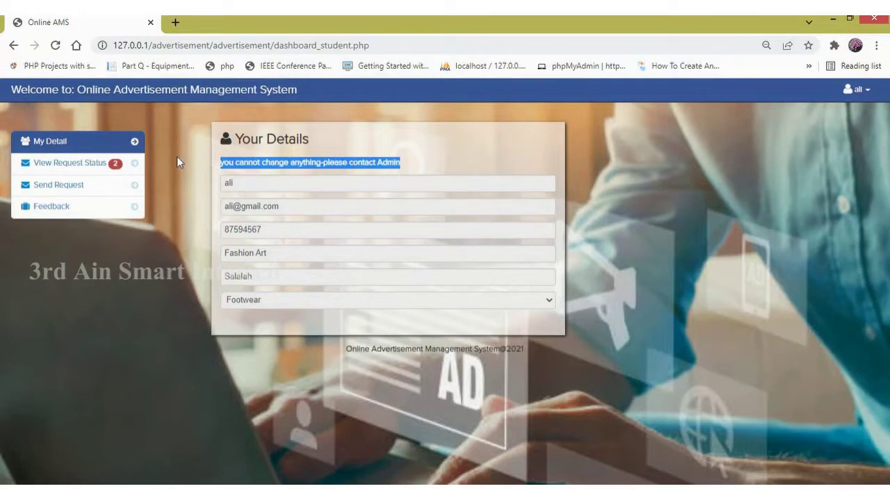
Review the customer's Request Status list: a Poster for 10 OMR and a Video for 550 OMR.
{"action": "left_click", "coordinate": [90, 166]}
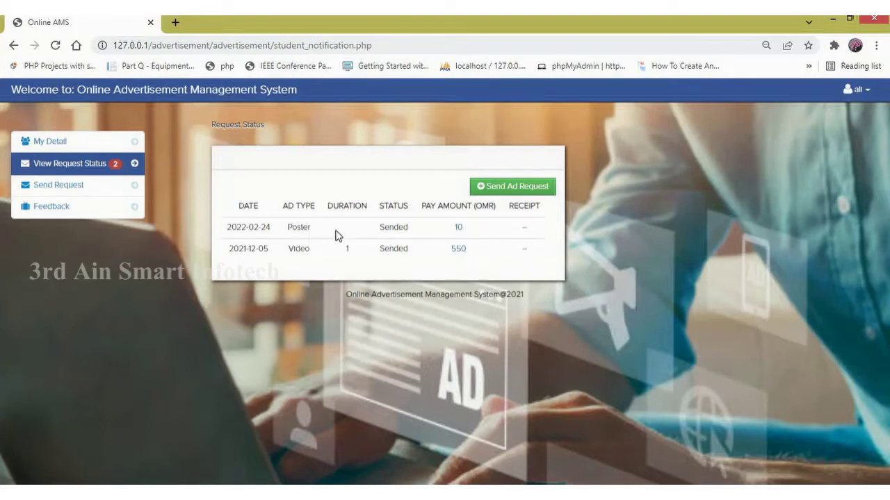
{"action": "left_click_drag", "start_coordinate": [287, 251], "coordinate": [431, 250]}
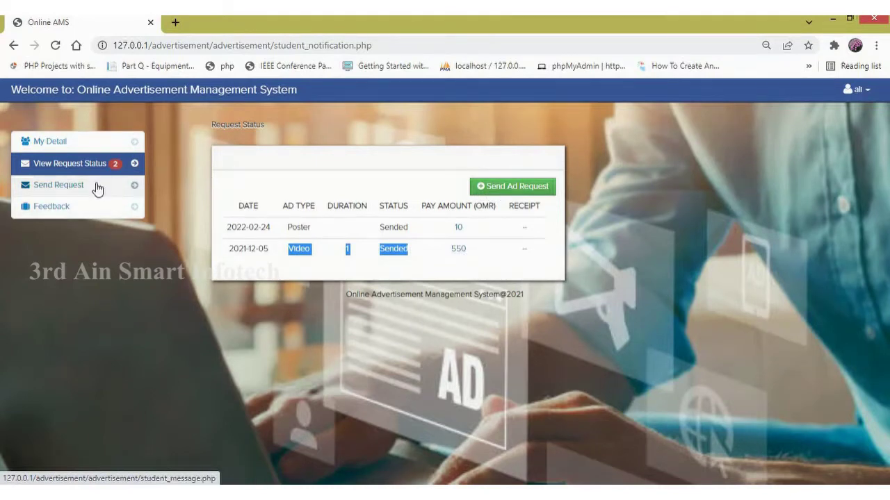
{"action": "left_click", "coordinate": [96, 188]}
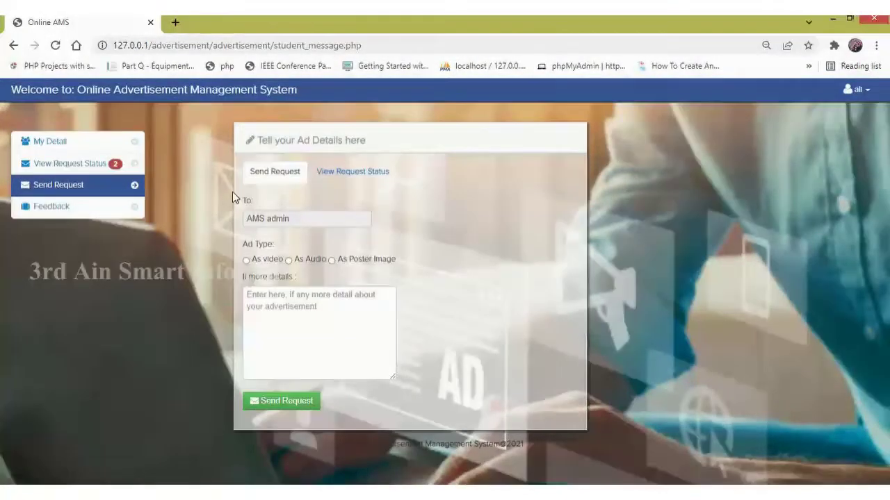
Choose As Poster Image, titled 'footwear ad', with details 'need poster image for footw'.
{"action": "left_click", "coordinate": [247, 262]}
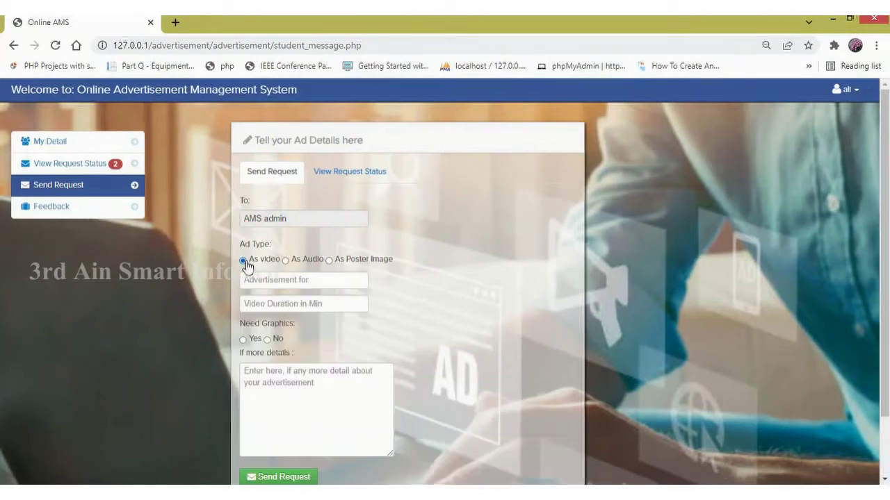
{"action": "left_click", "coordinate": [285, 263]}
{"action": "left_click", "coordinate": [329, 262]}
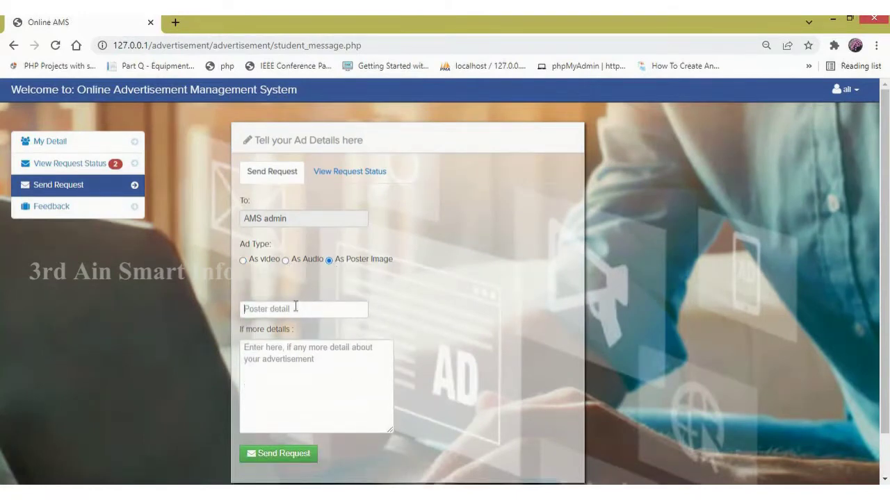
{"action": "type", "text": "foo"}
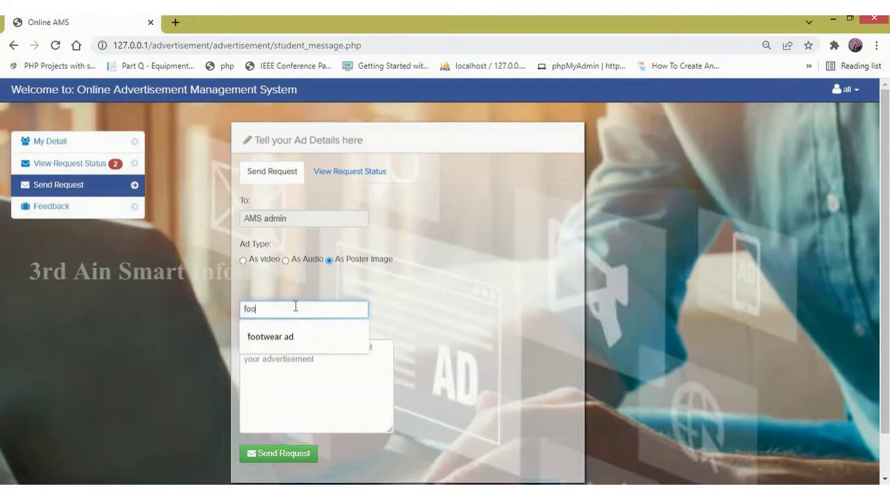
{"action": "type", "text": "twear ad"}
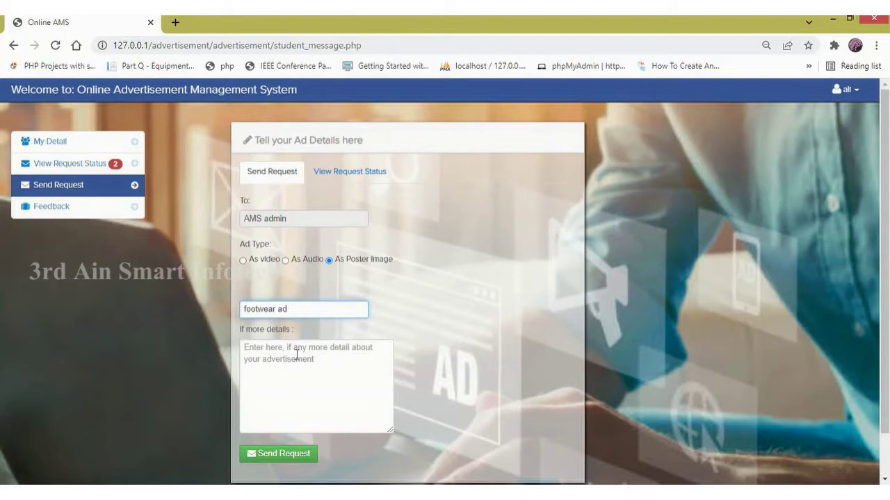
{"action": "left_click", "coordinate": [297, 356]}
{"action": "type", "text": "ne"}
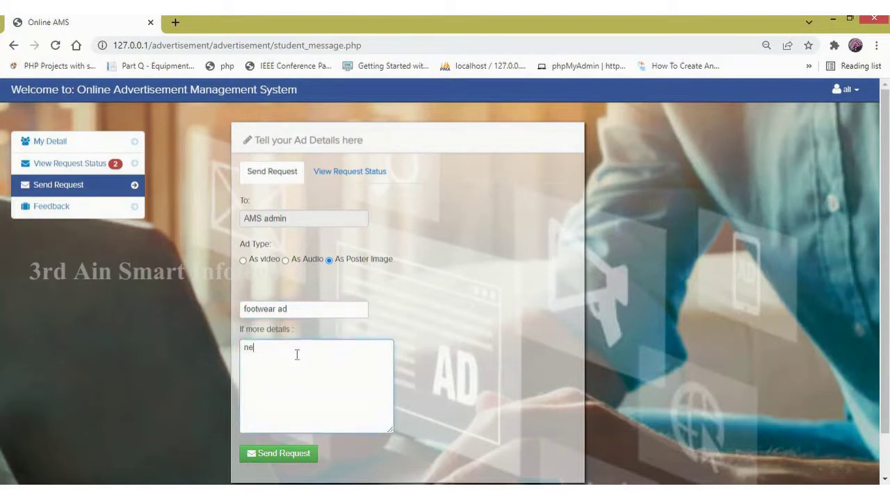
{"action": "type", "text": "ed poster image for footwears"}
Send the poster request to the admin and dismiss the success alert.
{"action": "left_click", "coordinate": [288, 460]}
{"action": "left_click_drag", "start_coordinate": [540, 91], "coordinate": [282, 89]}
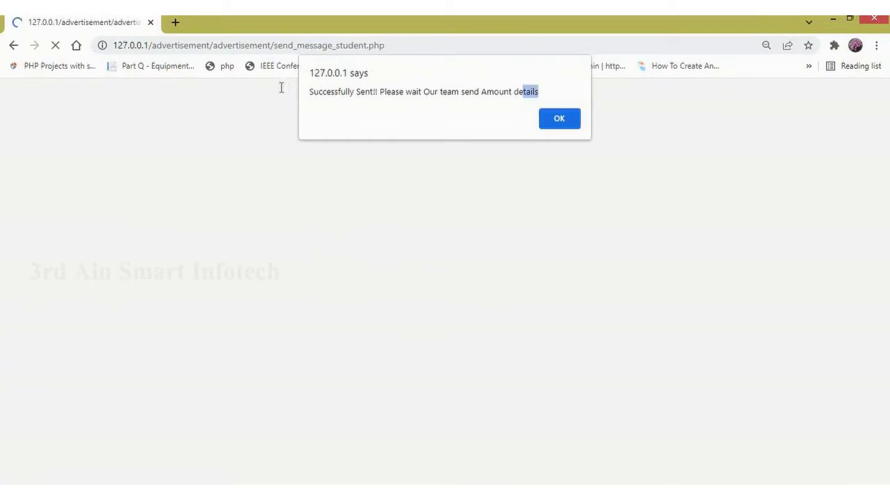
{"action": "left_click", "coordinate": [562, 125]}
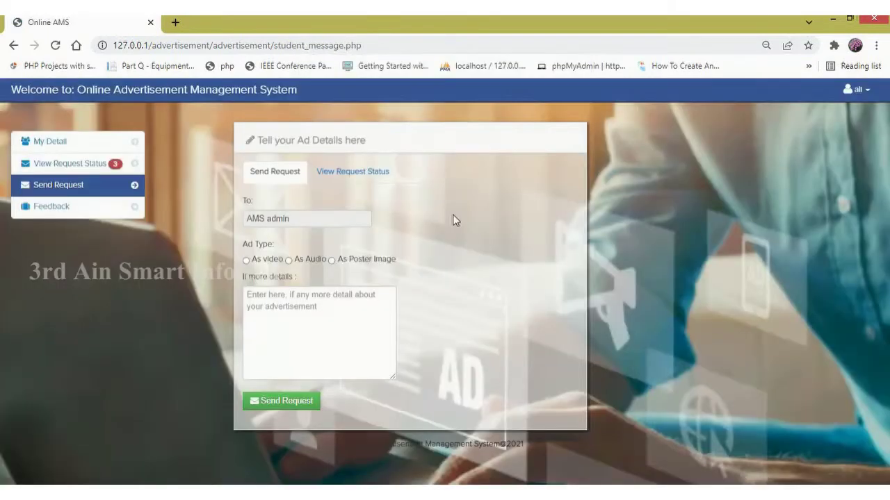
Confirm the 2022-02-25 Poster request shows as Pending, then go to the Feedback form.
{"action": "left_click", "coordinate": [356, 175]}
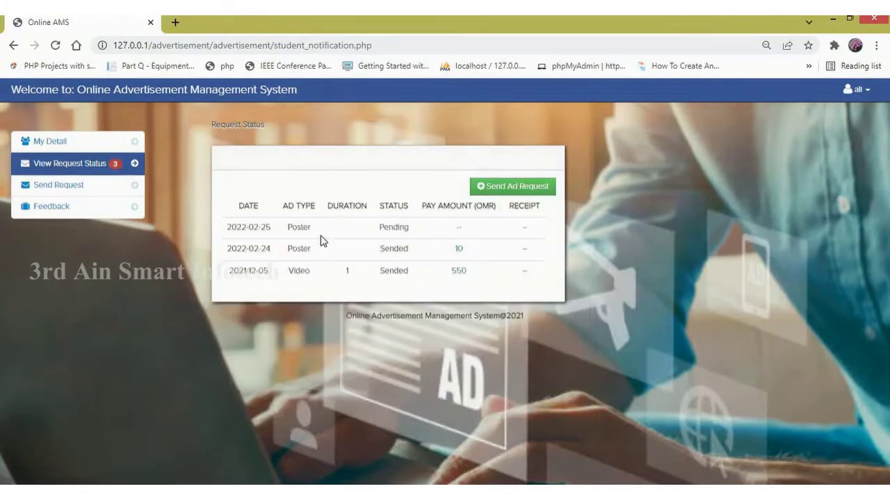
{"action": "left_click_drag", "start_coordinate": [222, 235], "coordinate": [427, 239]}
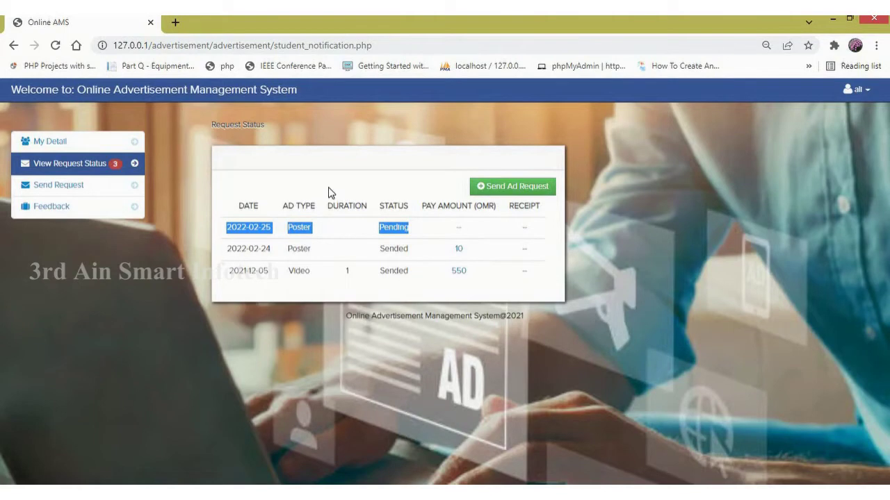
{"action": "left_click", "coordinate": [101, 212]}
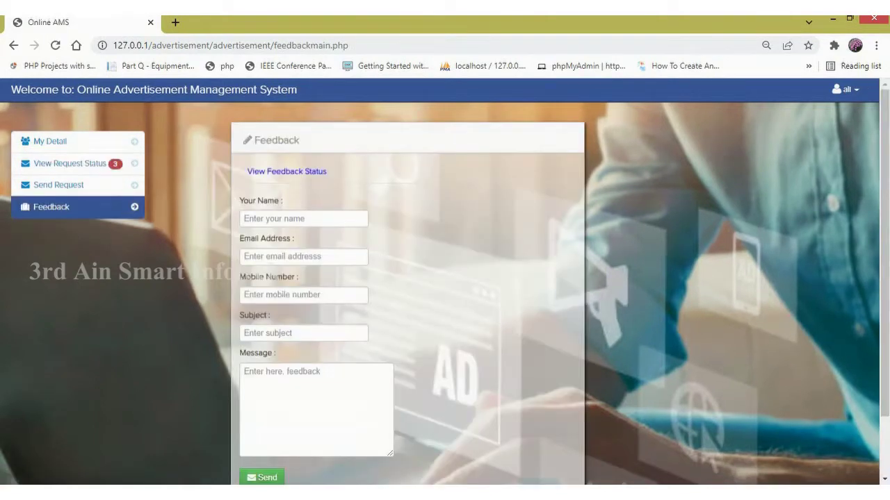
Log out through the 'all' user menu and select 'index.php' in the address bar.
{"action": "scroll", "coordinate": [886, 298], "scroll_direction": "down", "scroll_amount": 1}
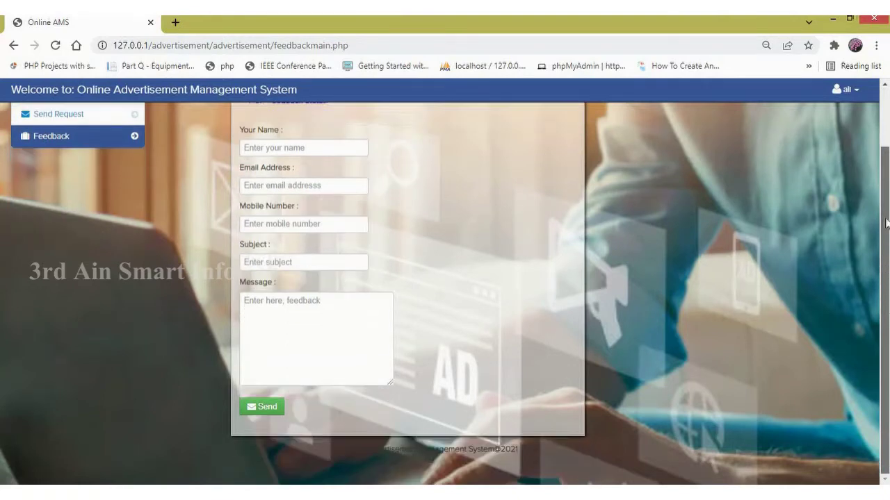
{"action": "scroll", "coordinate": [886, 223], "scroll_direction": "up", "scroll_amount": 1}
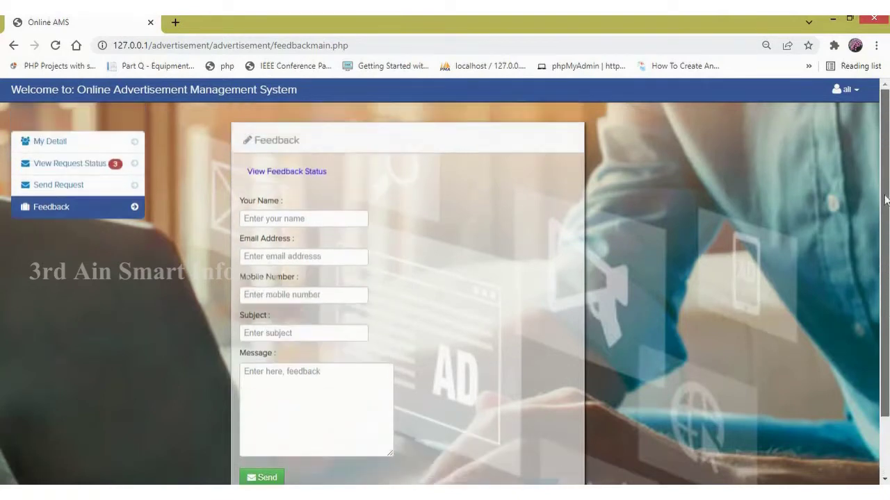
{"action": "left_click", "coordinate": [850, 91]}
{"action": "left_click", "coordinate": [812, 119]}
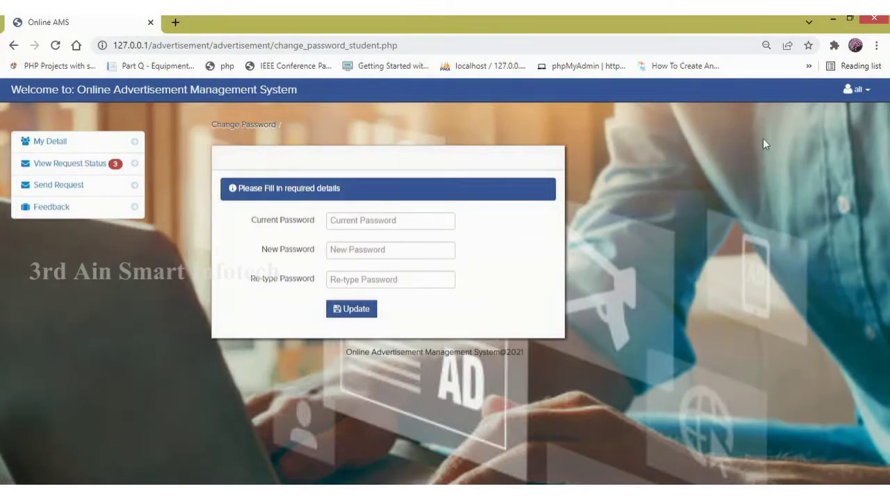
{"action": "left_click", "coordinate": [858, 90]}
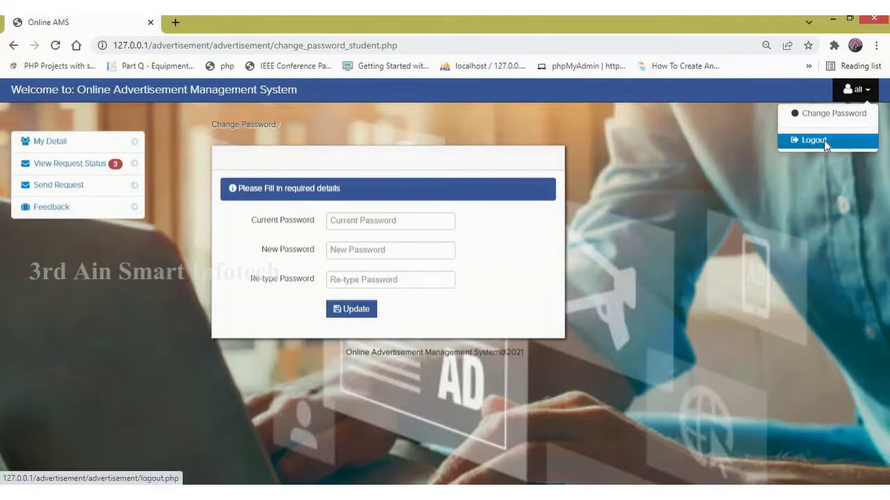
{"action": "left_click", "coordinate": [823, 141]}
{"action": "left_click_drag", "start_coordinate": [313, 45], "coordinate": [277, 50]}
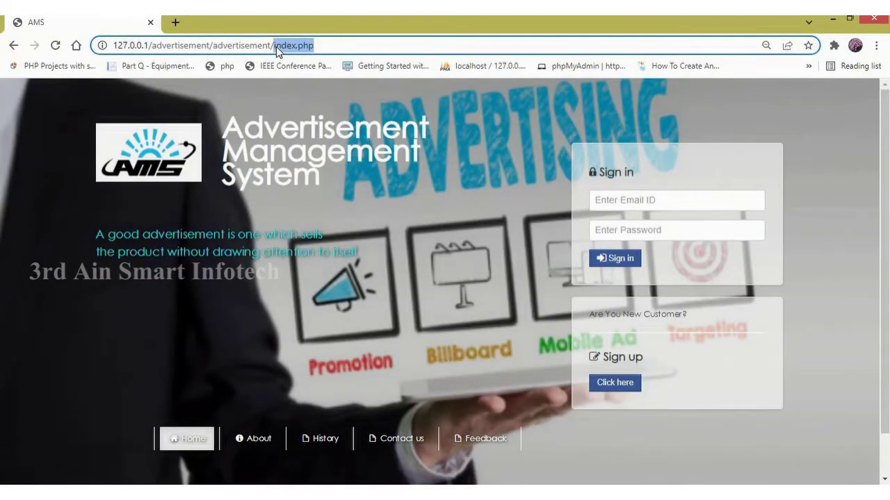
Go to the admin URL and sign in with the saved admin username and password.
{"action": "type", "text": "admin"}
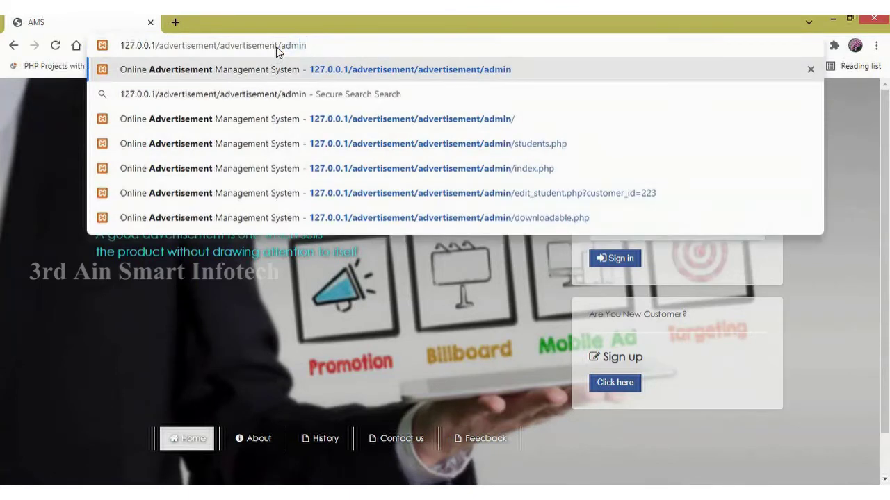
{"action": "key", "text": "Return"}
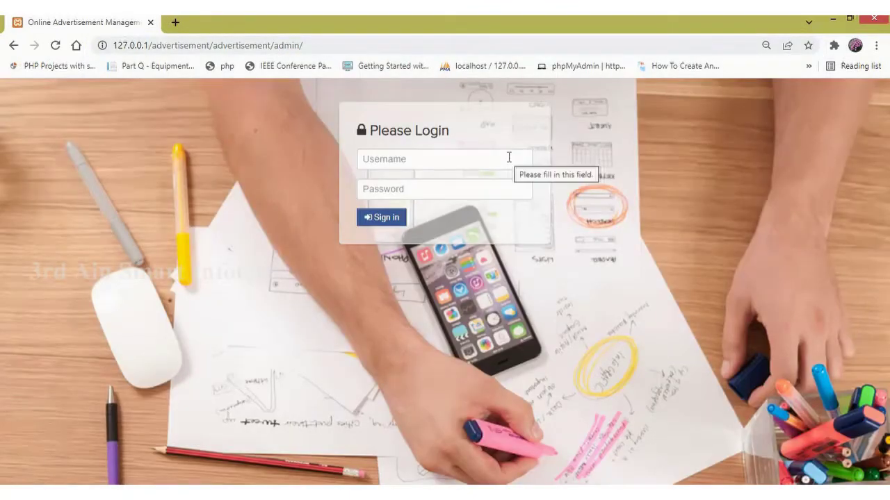
{"action": "left_click", "coordinate": [508, 158]}
{"action": "left_click", "coordinate": [420, 189]}
{"action": "left_click", "coordinate": [419, 186]}
{"action": "type", "text": "admin"}
{"action": "left_click", "coordinate": [398, 224]}
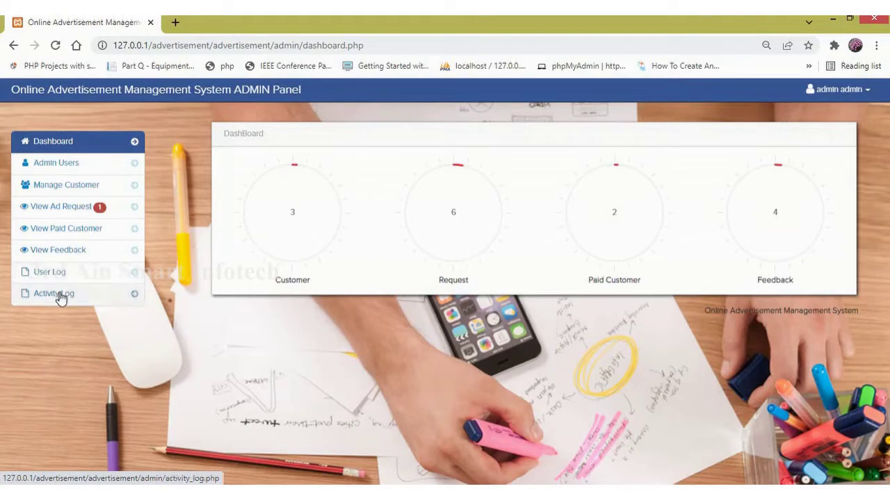
{"action": "left_click", "coordinate": [96, 147]}
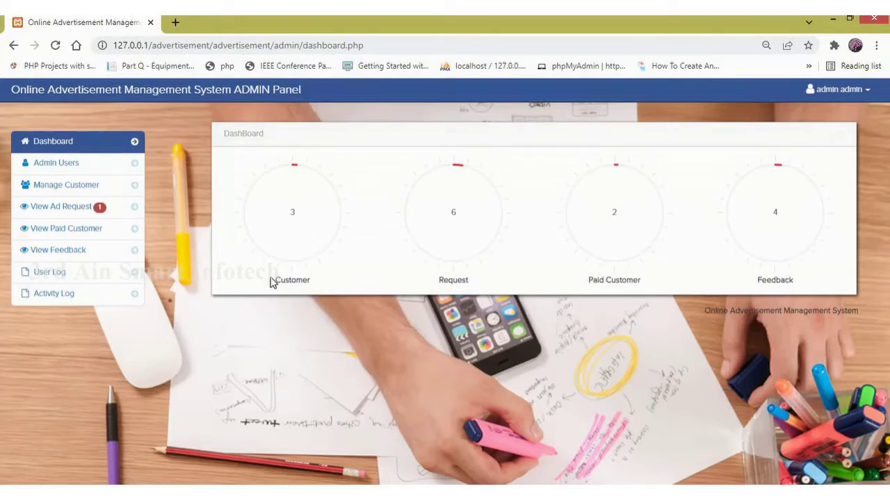
{"action": "left_click_drag", "start_coordinate": [276, 281], "coordinate": [313, 281]}
{"action": "left_click_drag", "start_coordinate": [439, 280], "coordinate": [496, 289]}
{"action": "left_click_drag", "start_coordinate": [588, 280], "coordinate": [643, 289]}
{"action": "left_click_drag", "start_coordinate": [757, 280], "coordinate": [797, 283]}
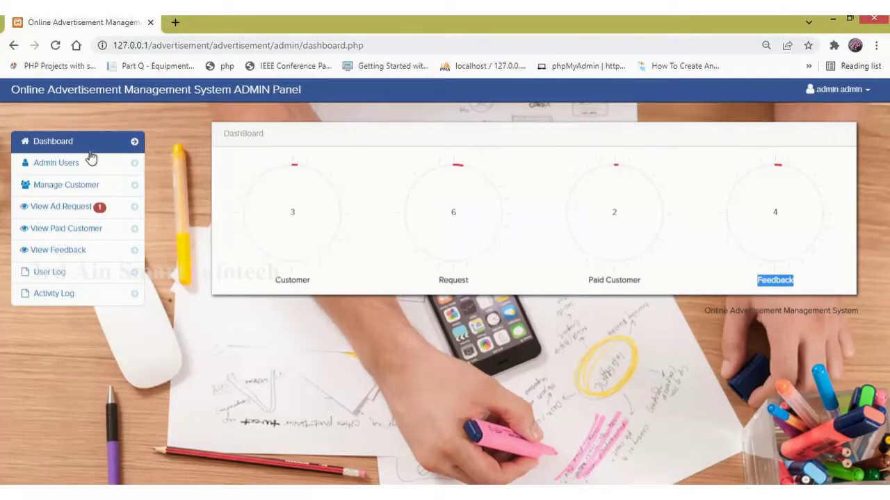
In Admin Users, edit the existing admin's first name to 'admin 1' and save.
{"action": "left_click", "coordinate": [71, 167]}
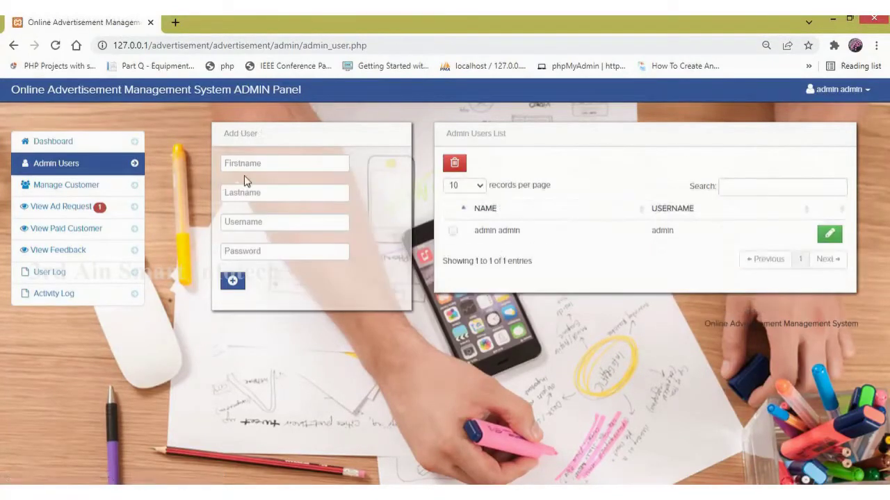
{"action": "left_click", "coordinate": [273, 166]}
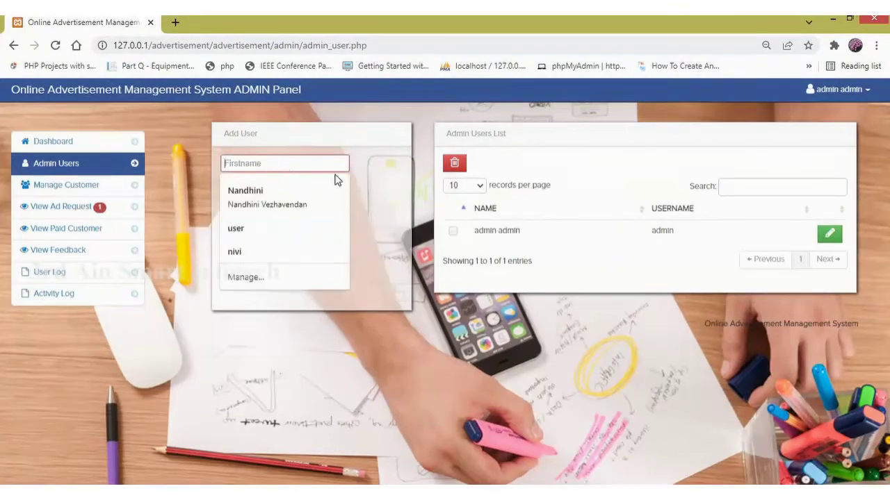
{"action": "left_click", "coordinate": [646, 214]}
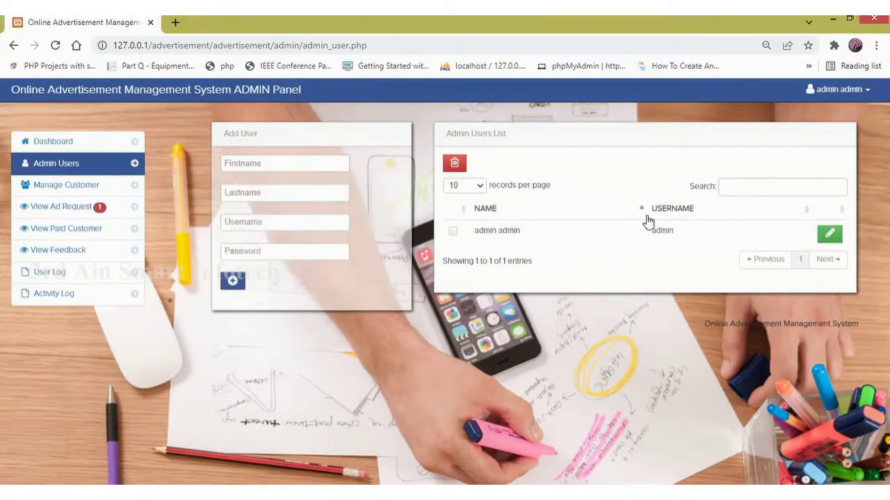
{"action": "left_click", "coordinate": [829, 235]}
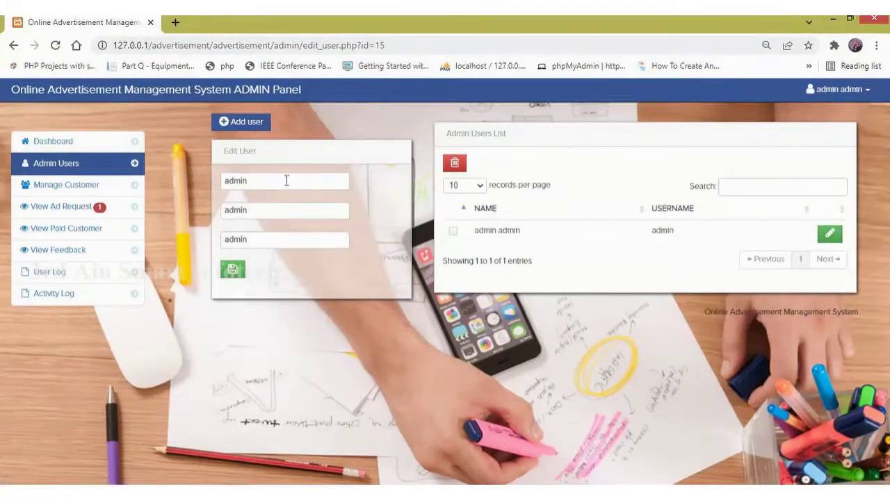
{"action": "left_click", "coordinate": [285, 180]}
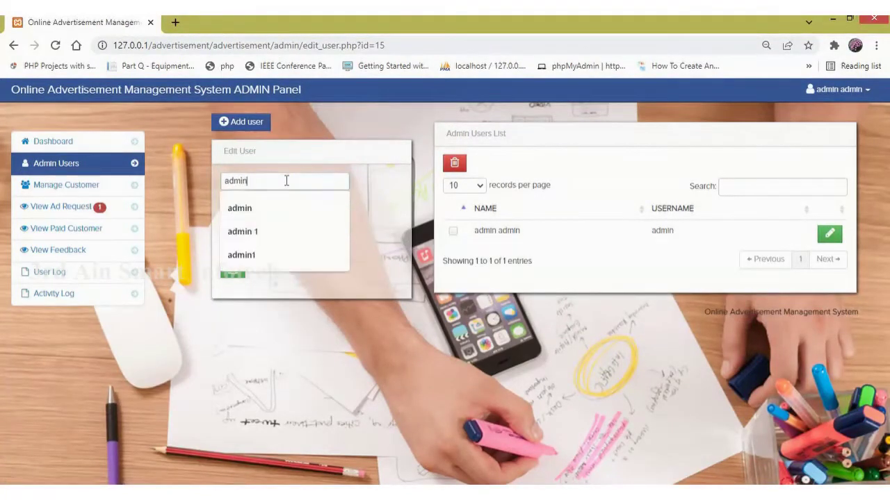
{"action": "left_click", "coordinate": [272, 235]}
{"action": "left_click", "coordinate": [236, 271]}
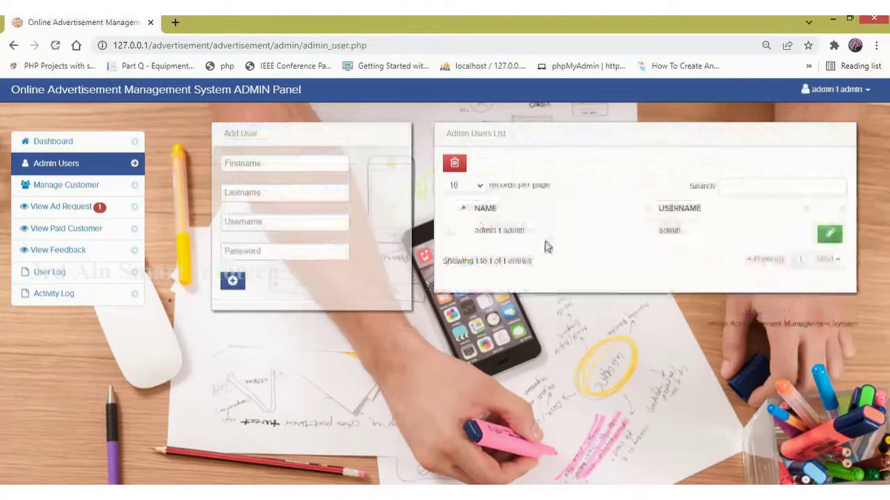
{"action": "left_click_drag", "start_coordinate": [471, 236], "coordinate": [502, 232]}
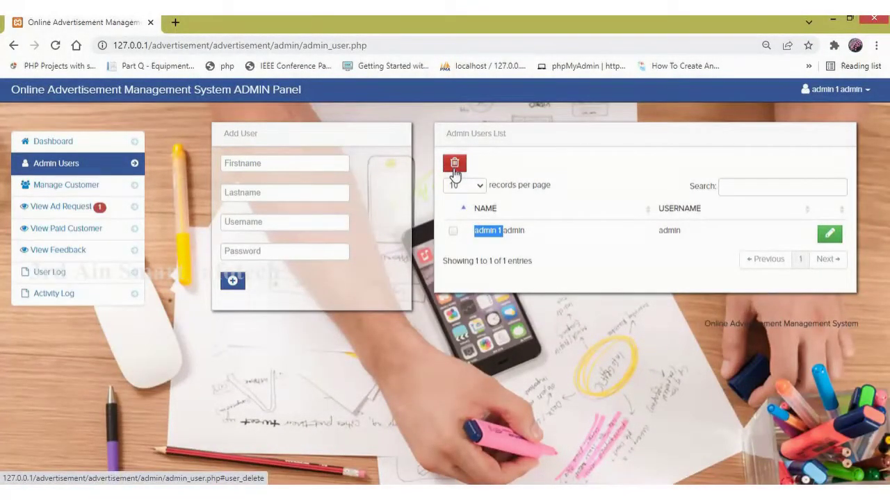
{"action": "left_click", "coordinate": [91, 194]}
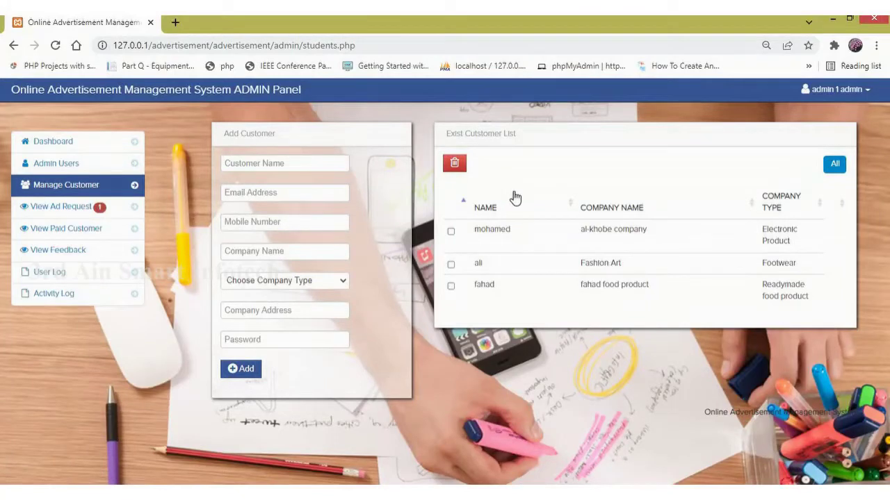
Show View Ad Request, listing the 2022-02-25 footwear Poster request awaiting an amount.
{"action": "left_click", "coordinate": [89, 212]}
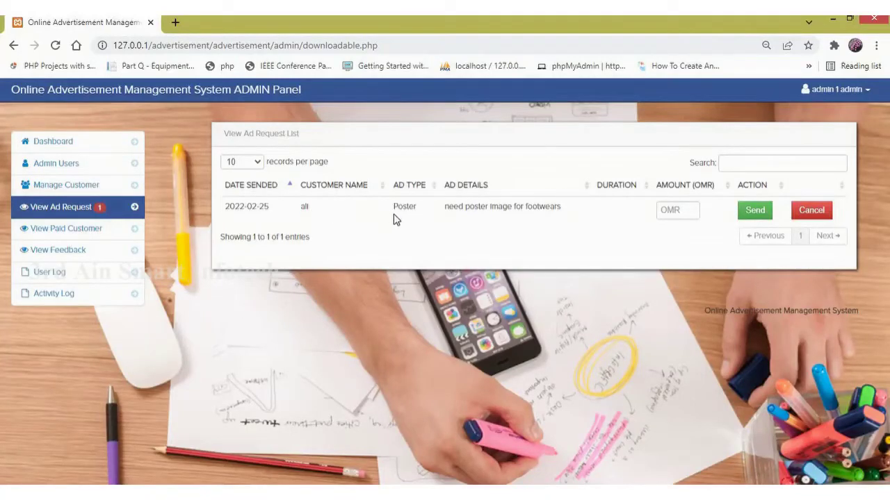
Set the footwear Poster request's amount to 200 OMR, send it, and close the confirmation.
{"action": "left_click_drag", "start_coordinate": [453, 206], "coordinate": [570, 202]}
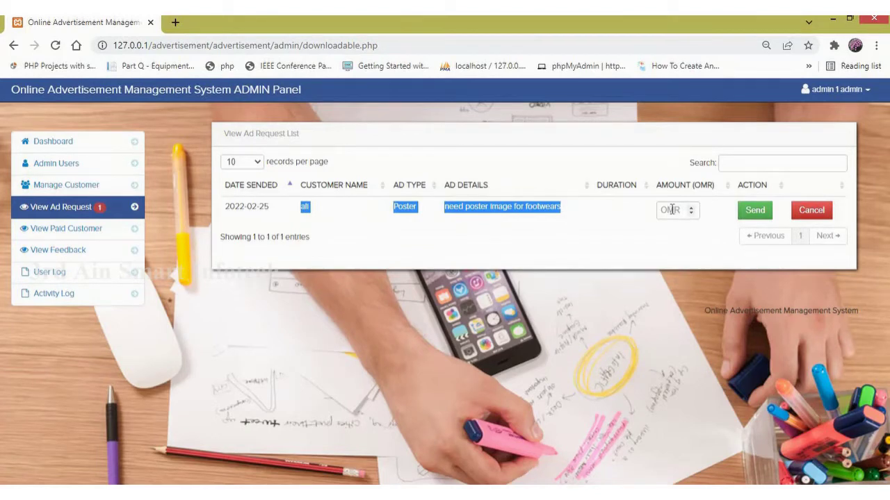
{"action": "left_click", "coordinate": [672, 210]}
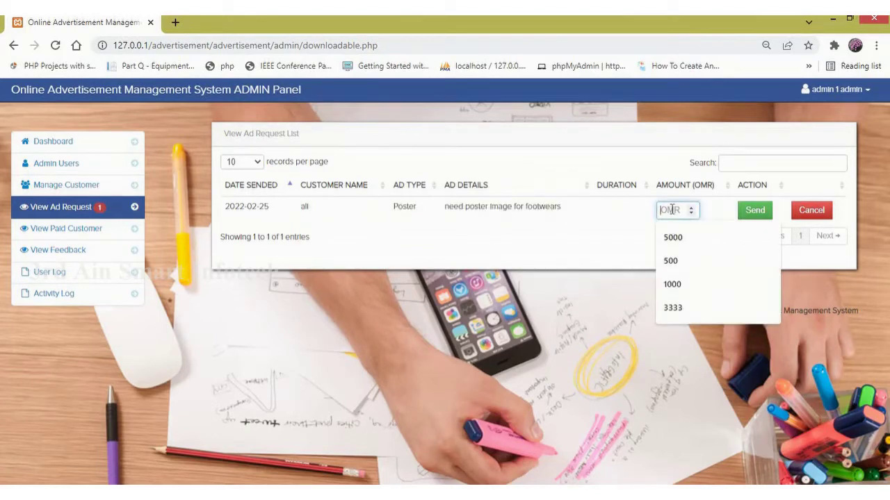
{"action": "type", "text": "200"}
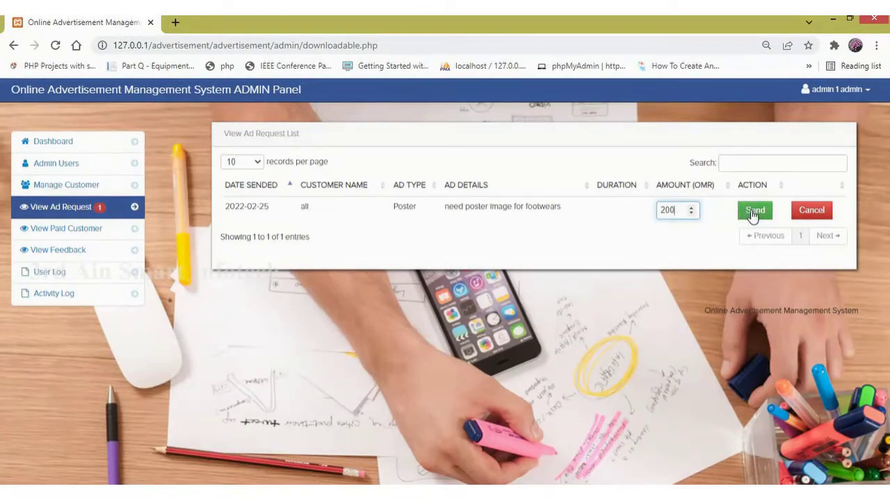
{"action": "left_click", "coordinate": [753, 212]}
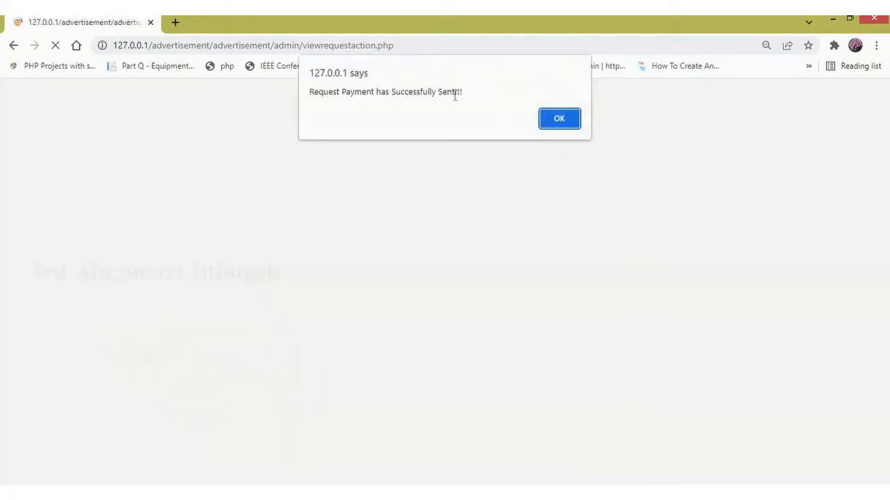
{"action": "triple_click", "coordinate": [309, 100]}
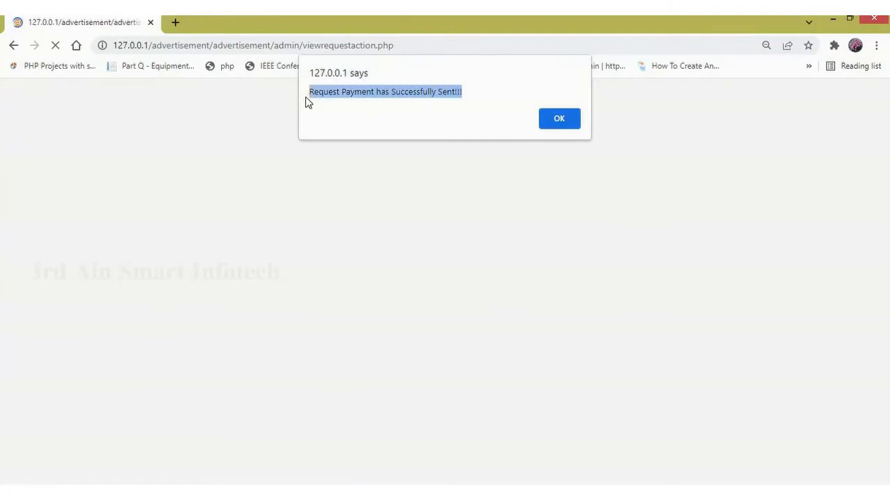
{"action": "left_click", "coordinate": [561, 124]}
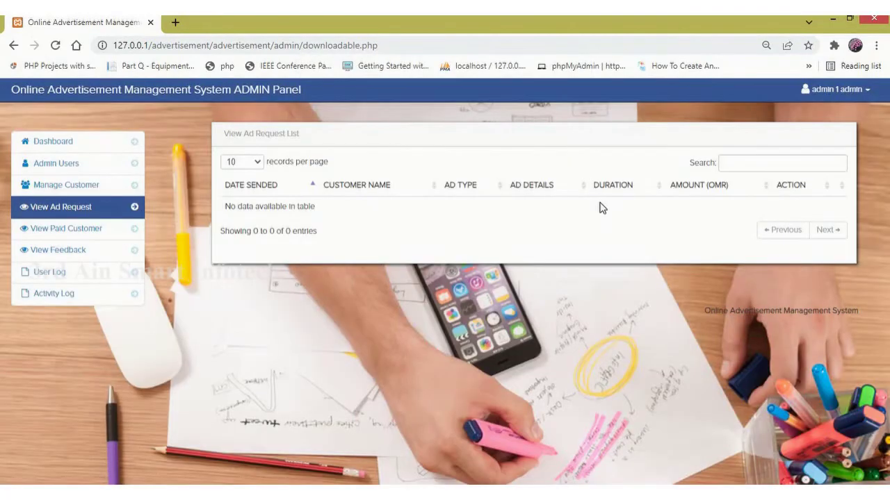
Filter View Paid Customer with search 'fa' to show the single Audio payment of 450.
{"action": "left_click", "coordinate": [90, 234]}
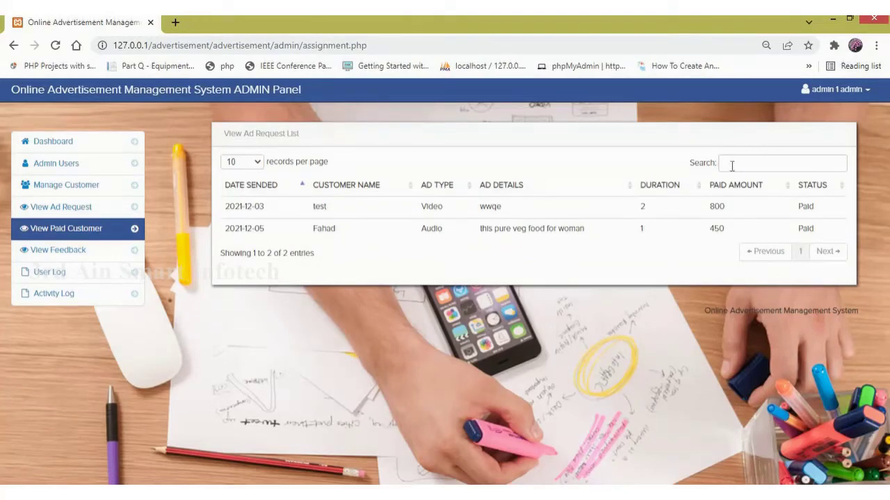
{"action": "type", "text": "fa"}
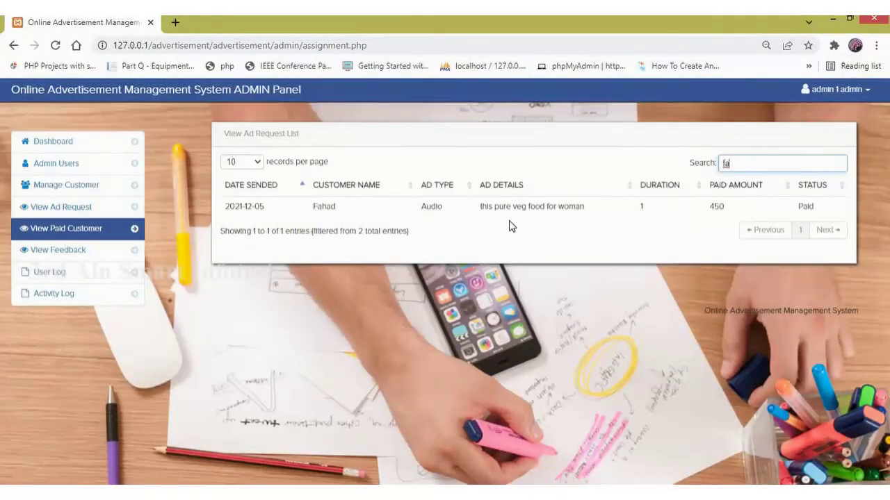
Look through the customer feedback, users log and admin activity log, then log out of the admin panel.
{"action": "left_click", "coordinate": [73, 252]}
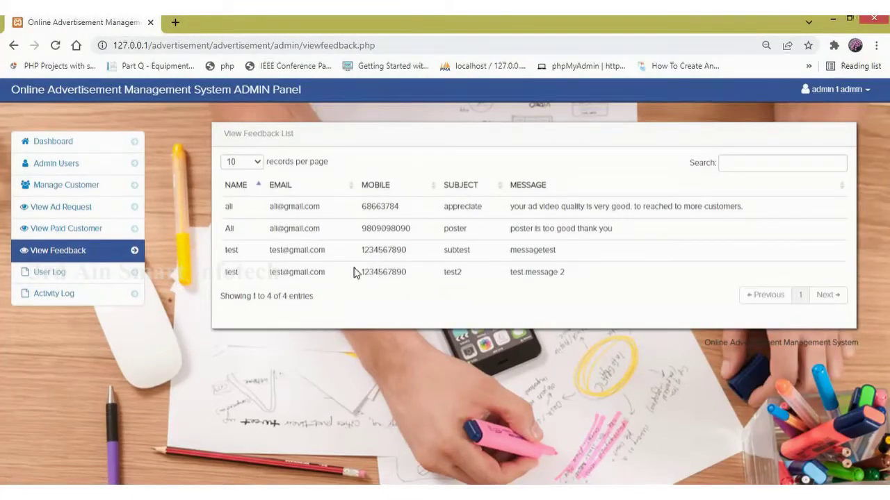
{"action": "left_click", "coordinate": [56, 279]}
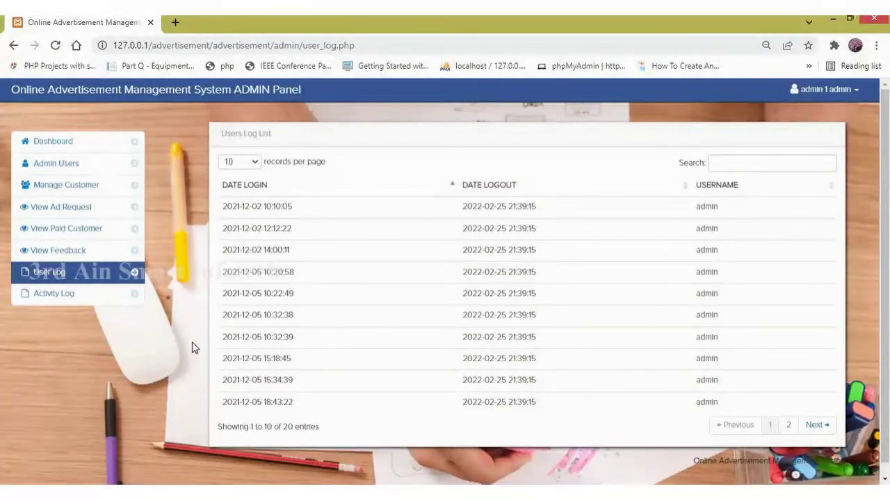
{"action": "left_click", "coordinate": [67, 296]}
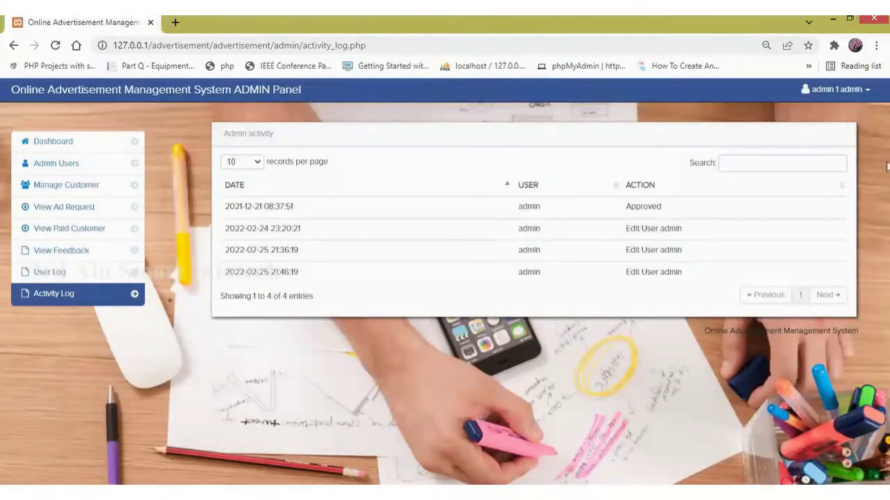
{"action": "left_click", "coordinate": [853, 94]}
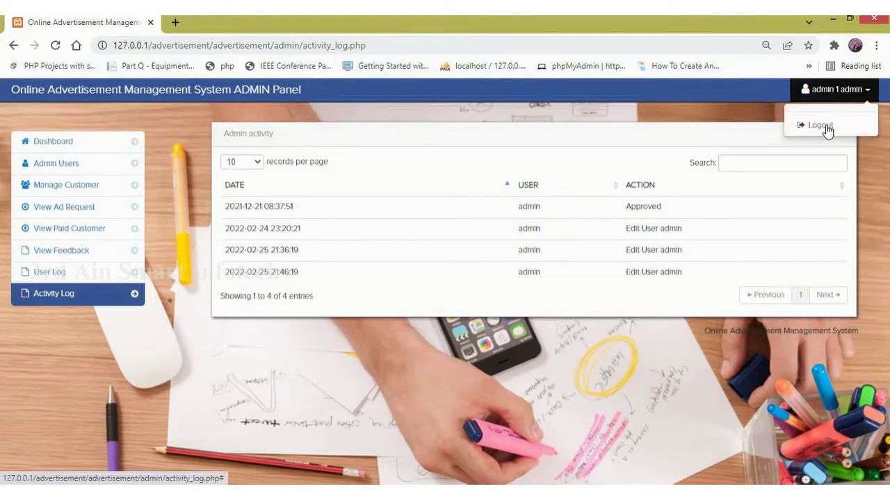
{"action": "left_click", "coordinate": [826, 125]}
Strip admin/index.php from the address to load the public AMS home page.
{"action": "left_click_drag", "start_coordinate": [352, 42], "coordinate": [277, 49]}
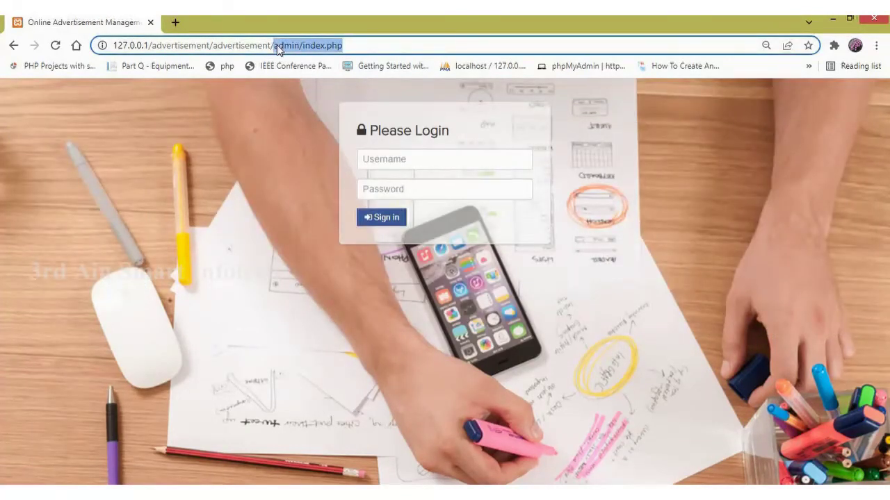
{"action": "key", "text": "BackSpace"}
{"action": "key", "text": "Return"}
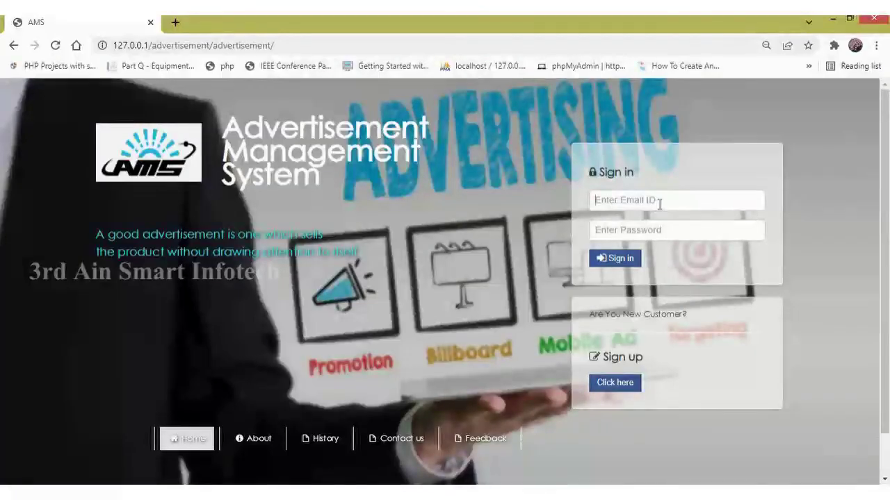
Sign in as the customer using the saved email and their password.
{"action": "left_click", "coordinate": [660, 200]}
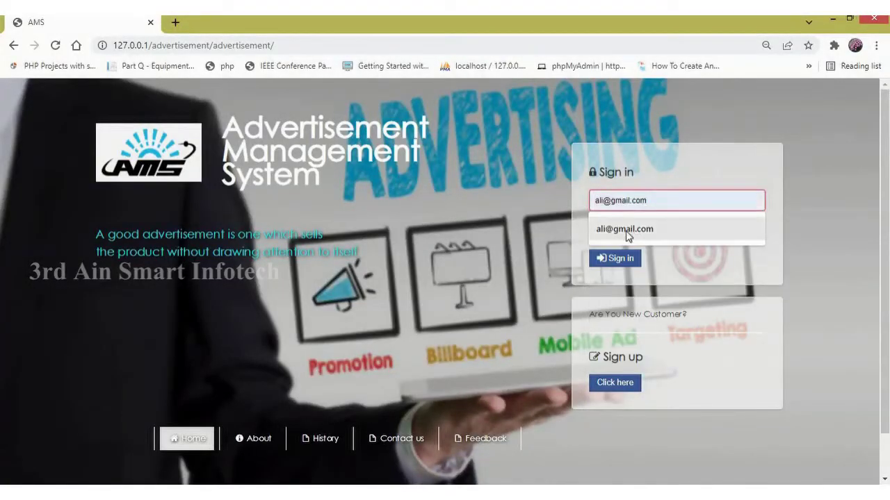
{"action": "left_click", "coordinate": [626, 229]}
{"action": "left_click", "coordinate": [627, 232]}
{"action": "type", "text": "1234"}
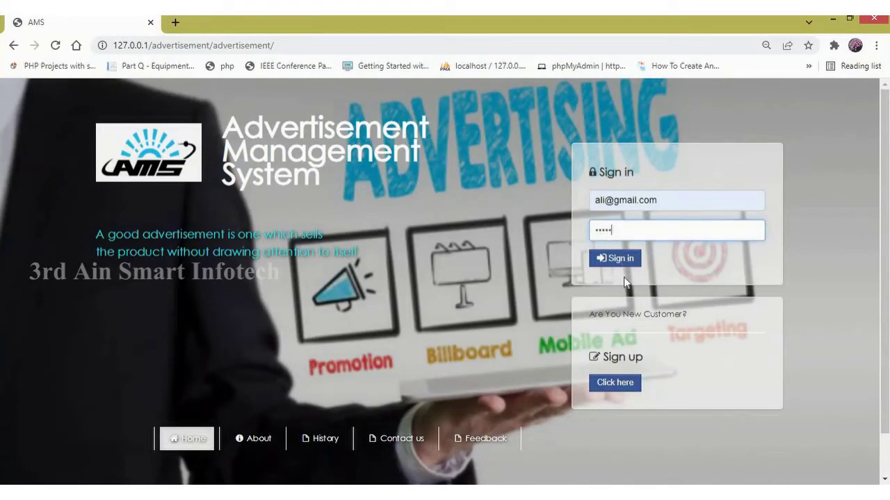
{"action": "left_click", "coordinate": [629, 259]}
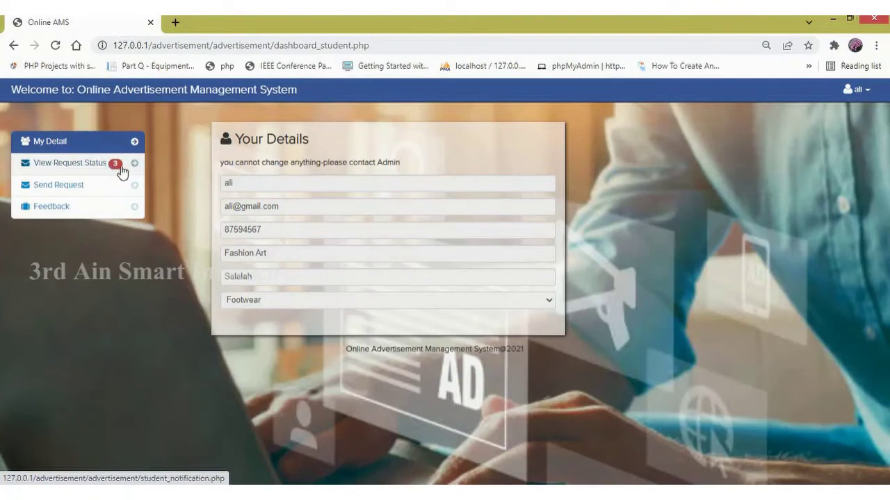
Check the Request Status list and open the 200 OMR payment for the 2022-02-25 Poster request.
{"action": "left_click", "coordinate": [88, 167]}
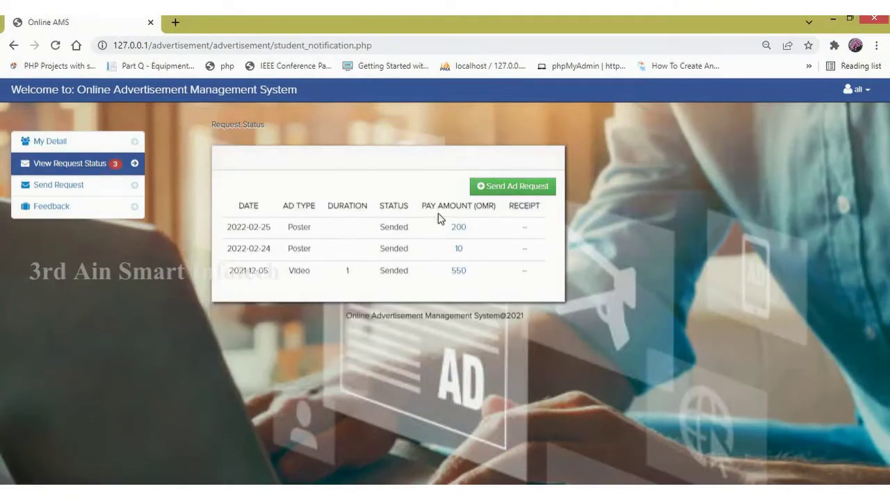
{"action": "left_click_drag", "start_coordinate": [284, 228], "coordinate": [408, 212]}
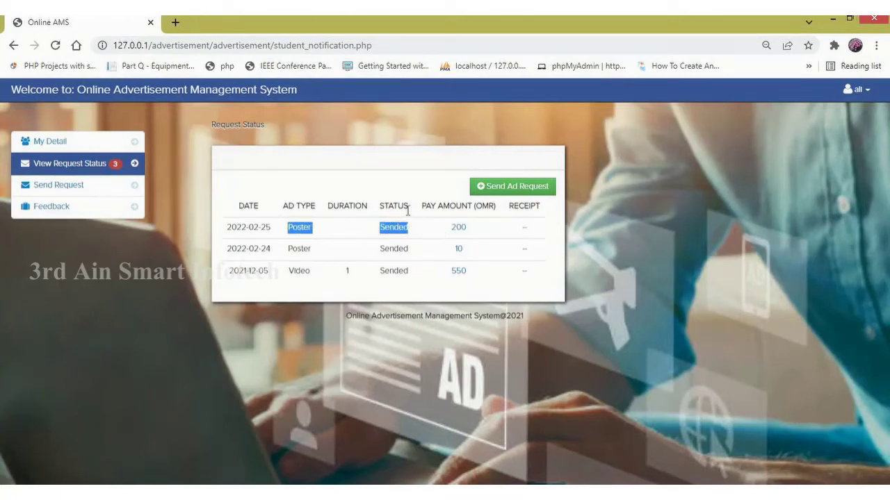
{"action": "left_click", "coordinate": [458, 231]}
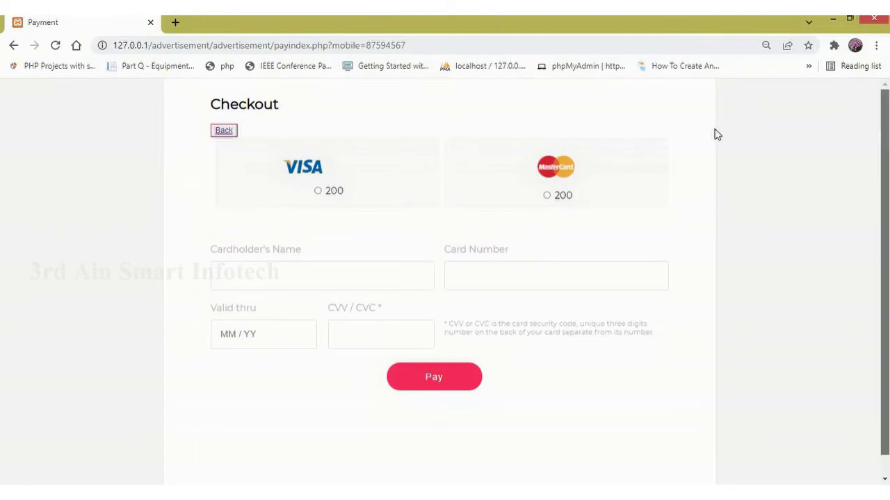
Enter the cardholder name, expiry 12/22, security code and card number, and select the VISA 200 option.
{"action": "left_click", "coordinate": [289, 273]}
{"action": "type", "text": "all"}
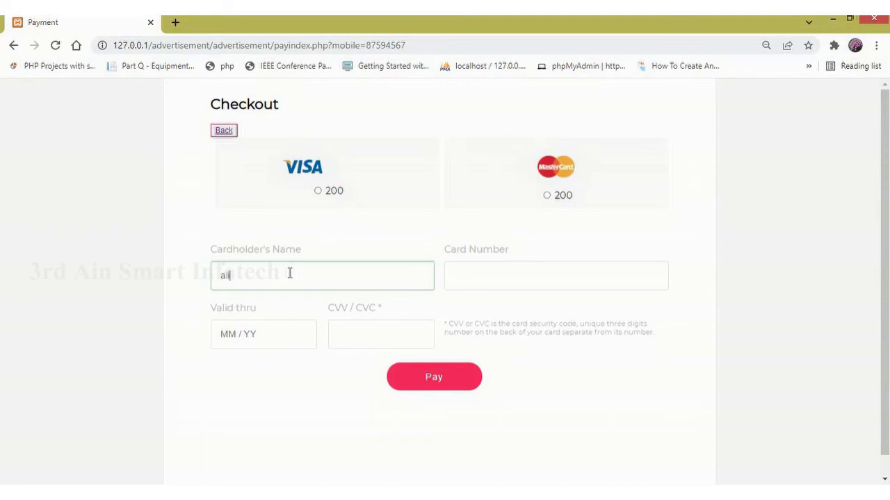
{"action": "left_click", "coordinate": [222, 335]}
{"action": "type", "text": "12/22"}
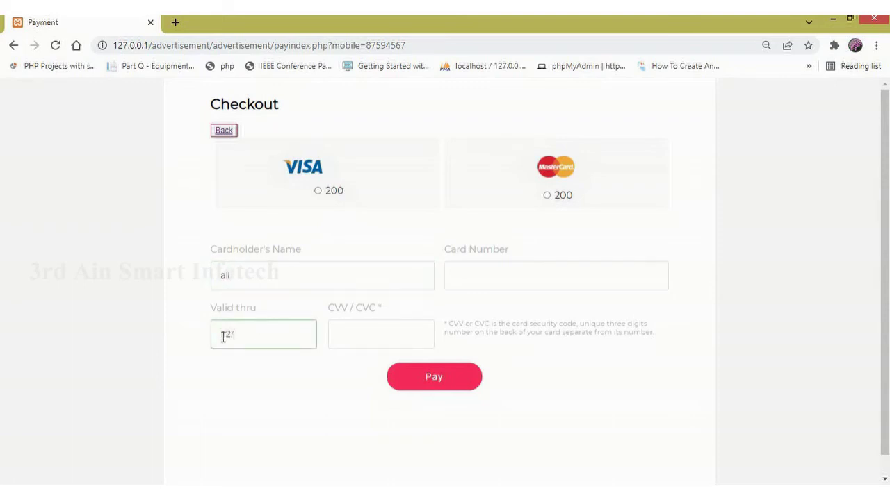
{"action": "left_click", "coordinate": [374, 336]}
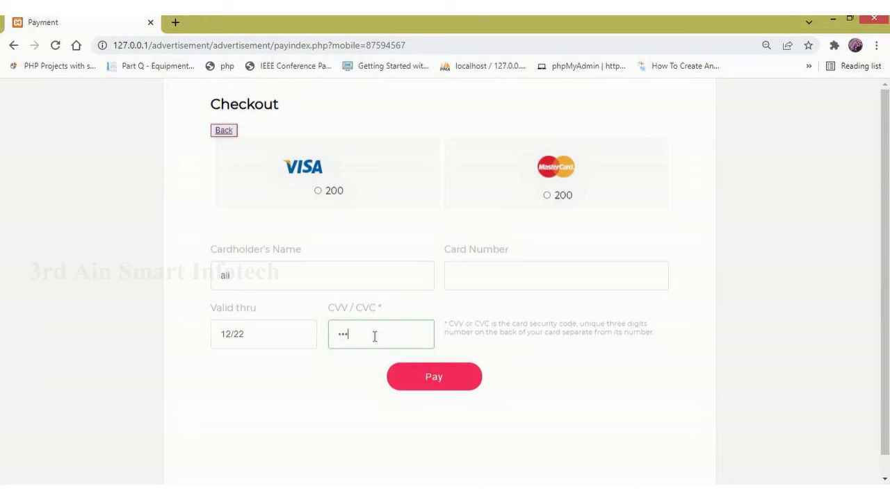
{"action": "left_click", "coordinate": [490, 282]}
{"action": "type", "text": "123457891234578"}
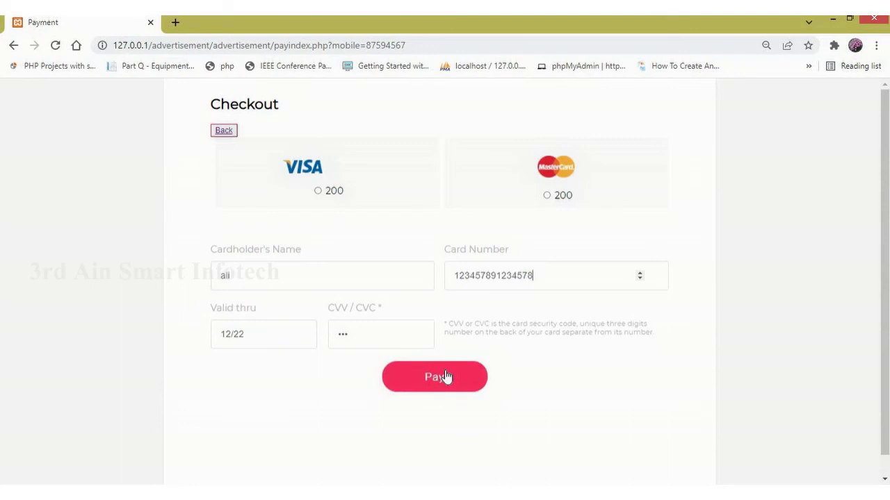
{"action": "left_click", "coordinate": [317, 193]}
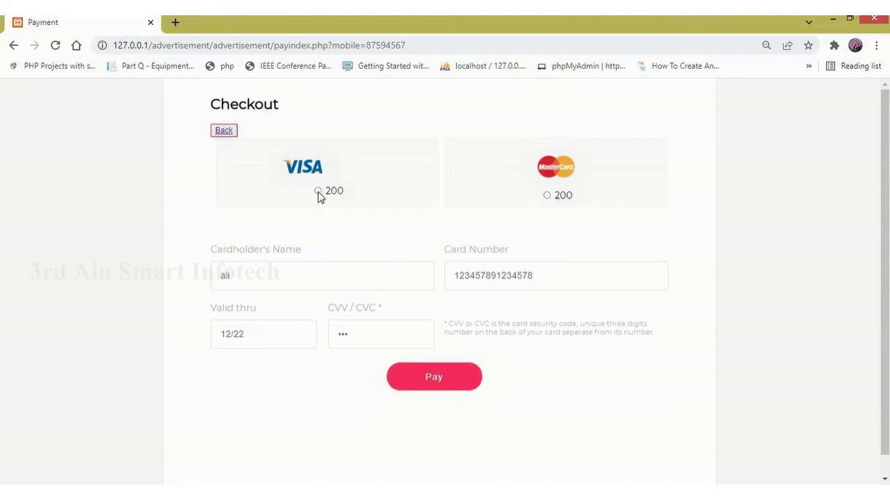
Submit the card payment and acknowledge the 'Payment Successfull' confirmation.
{"action": "left_click", "coordinate": [448, 381]}
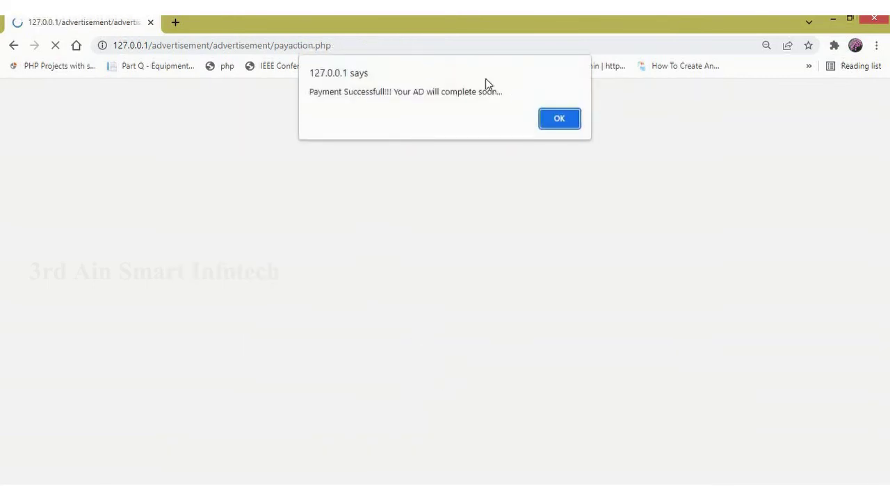
{"action": "left_click_drag", "start_coordinate": [502, 92], "coordinate": [308, 92]}
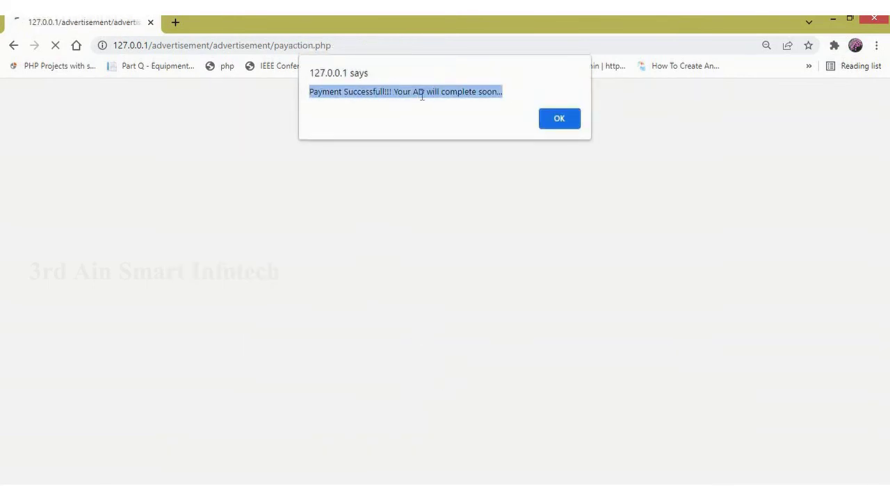
{"action": "left_click", "coordinate": [550, 123]}
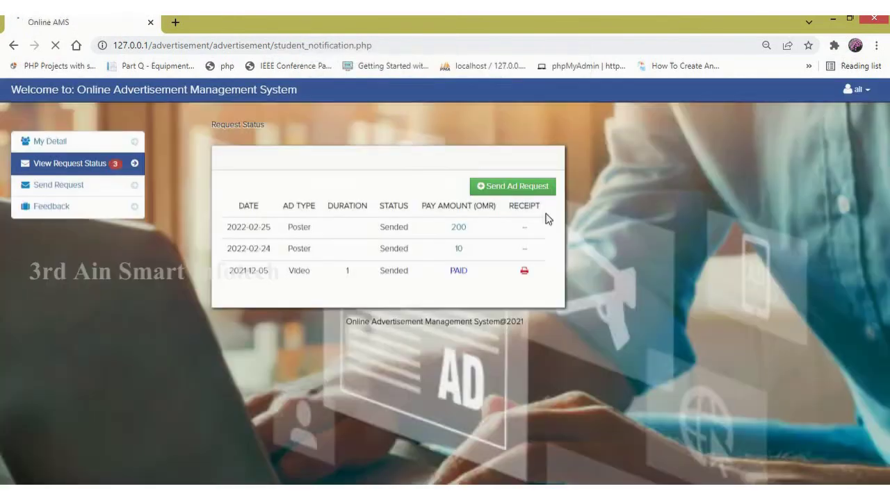
View the 550 OMR Video ad receipt and its print dialog, then return to Request Status.
{"action": "left_click", "coordinate": [526, 272]}
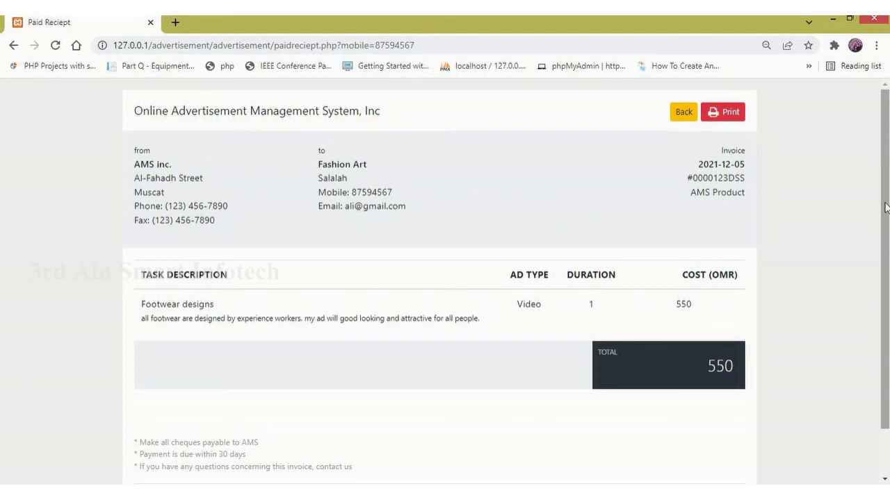
{"action": "scroll", "coordinate": [885, 208], "scroll_direction": "down", "scroll_amount": 2}
{"action": "scroll", "coordinate": [885, 125], "scroll_direction": "up", "scroll_amount": 2}
{"action": "left_click", "coordinate": [739, 118]}
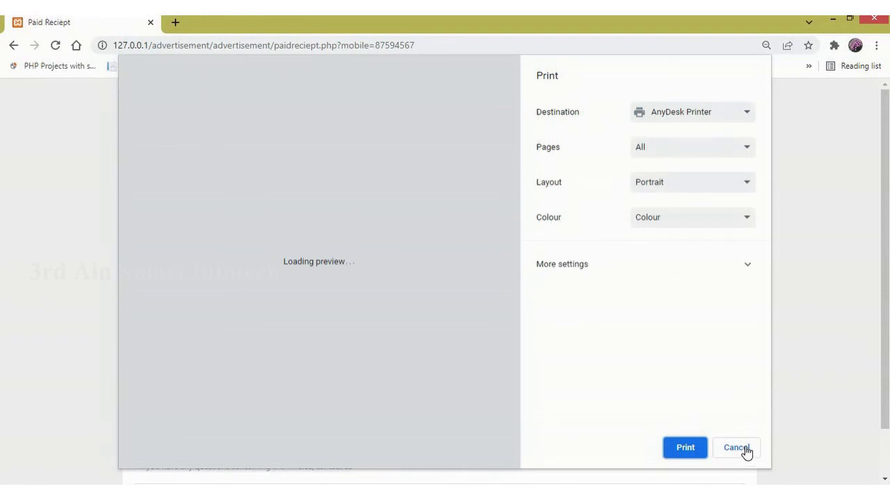
{"action": "left_click", "coordinate": [741, 451]}
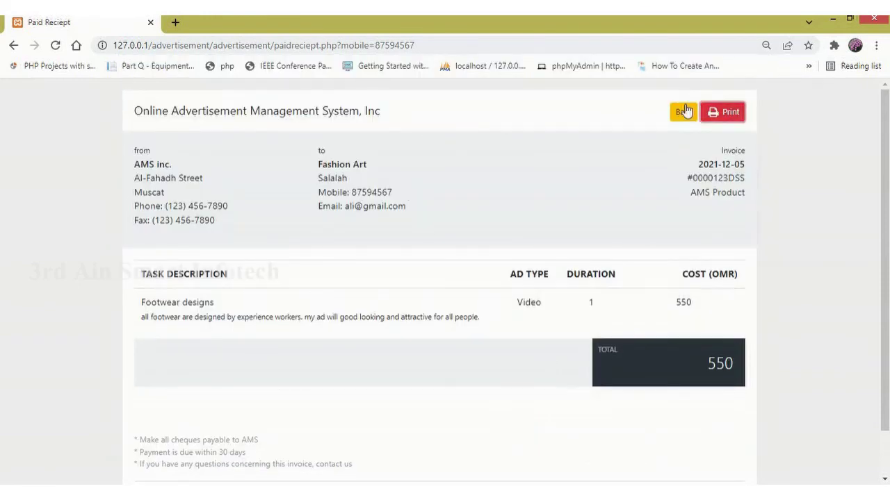
{"action": "left_click", "coordinate": [681, 112]}
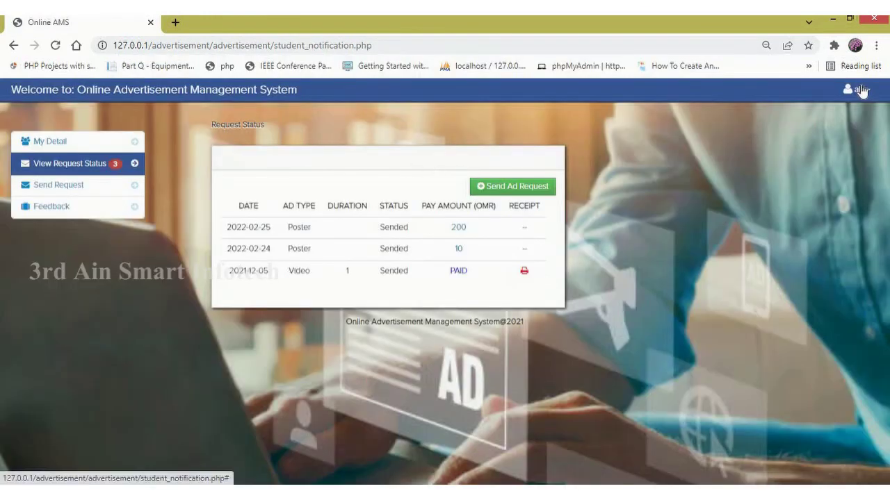
Log the customer out from the account menu at top right.
{"action": "left_click", "coordinate": [859, 90]}
{"action": "left_click", "coordinate": [826, 139]}
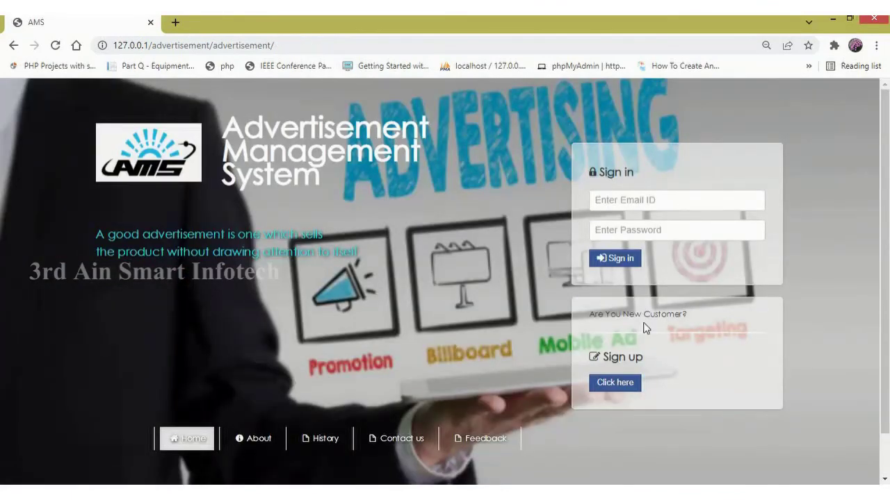